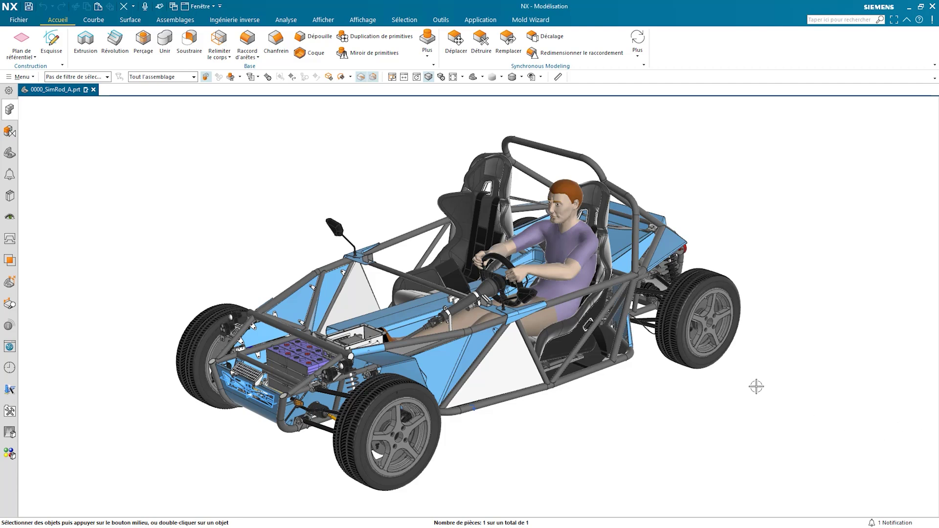
Orbit the car to a rear three-quarter view and zoom in on the rear suspension and differential
{"action": "middle_click_drag", "start_coordinate": [756, 386], "coordinate": [675, 384]}
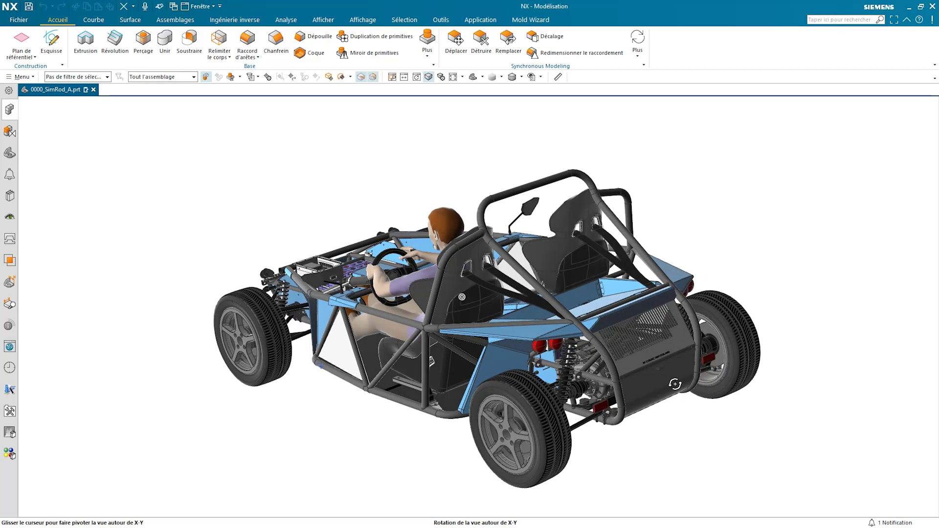
{"action": "scroll", "coordinate": [636, 377], "scroll_direction": "down", "scroll_amount": 3}
{"action": "scroll", "coordinate": [587, 372], "scroll_direction": "down", "scroll_amount": 3}
{"action": "scroll", "coordinate": [560, 368], "scroll_direction": "down", "scroll_amount": 3}
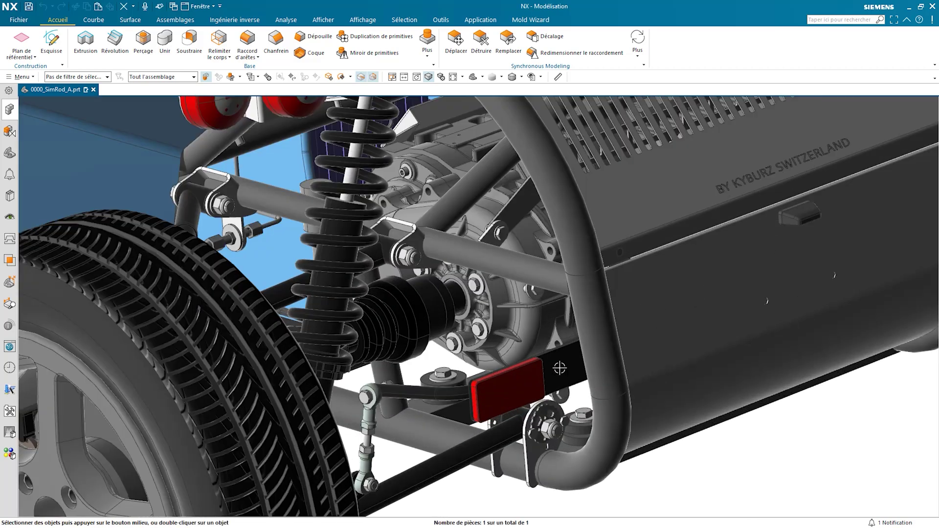
{"action": "scroll", "coordinate": [559, 357], "scroll_direction": "down", "scroll_amount": 2}
{"action": "scroll", "coordinate": [556, 343], "scroll_direction": "down", "scroll_amount": 2}
{"action": "scroll", "coordinate": [555, 323], "scroll_direction": "down", "scroll_amount": 2}
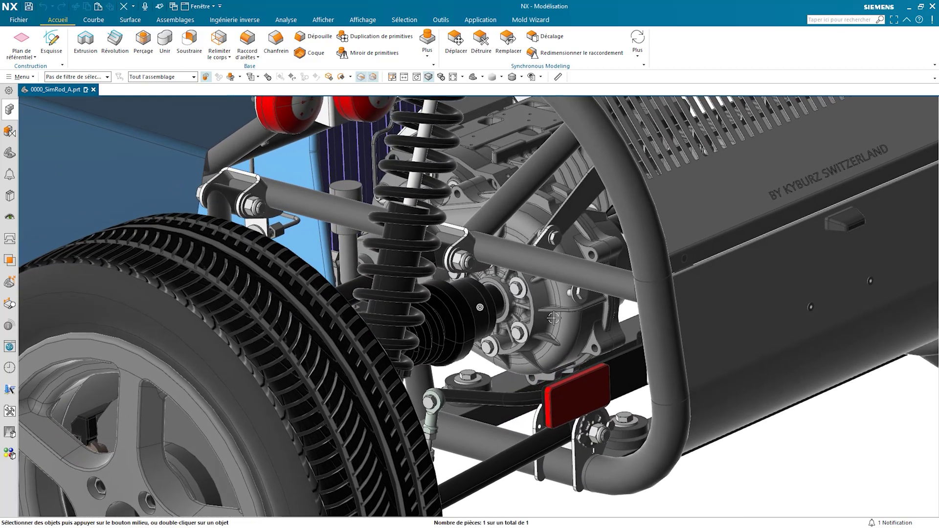
Open the gearbox housing 006679_A.prt as its own part and orbit it to show its side walls
{"action": "left_click", "coordinate": [558, 321]}
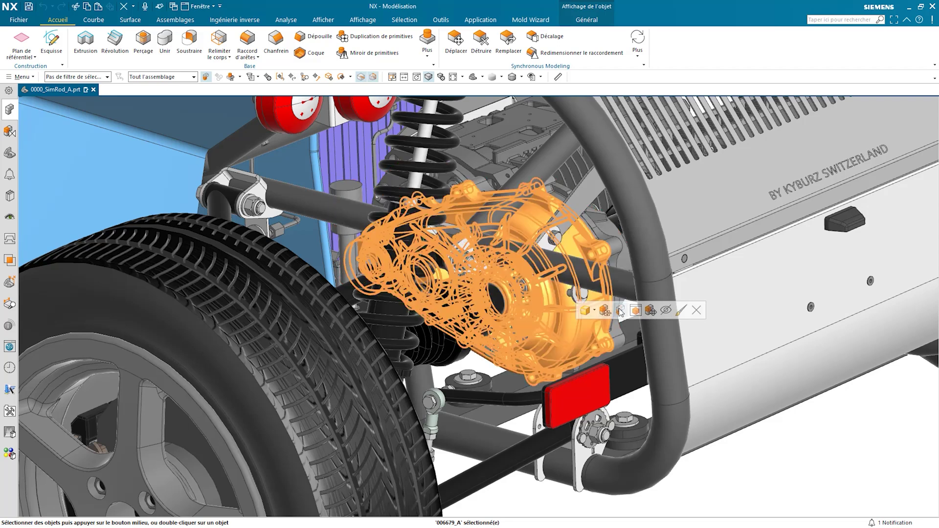
{"action": "double_click", "coordinate": [631, 311]}
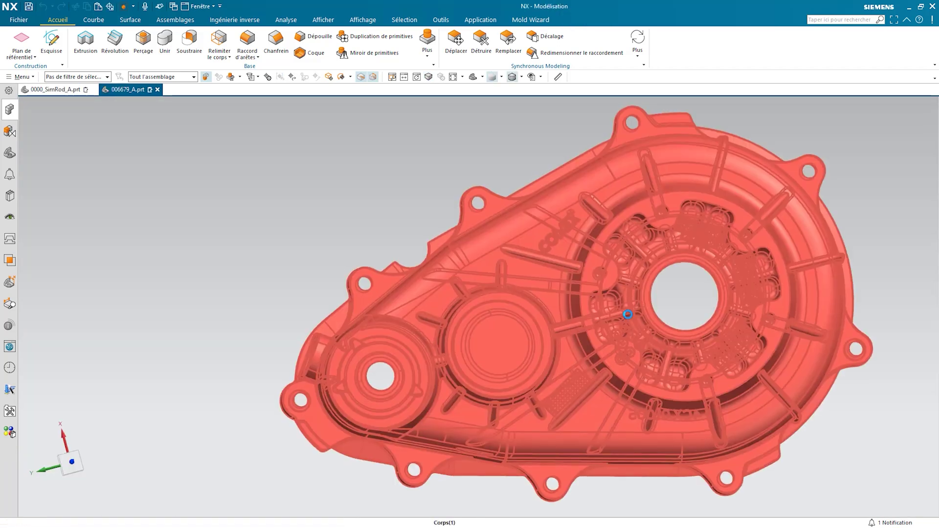
{"action": "middle_click_drag", "start_coordinate": [628, 314], "coordinate": [767, 275]}
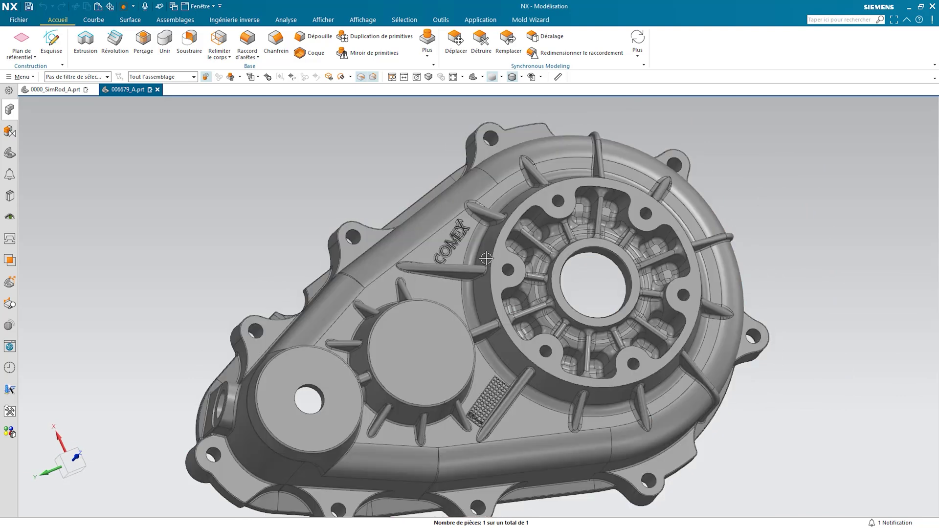
{"action": "middle_click_drag", "start_coordinate": [496, 228], "coordinate": [468, 289]}
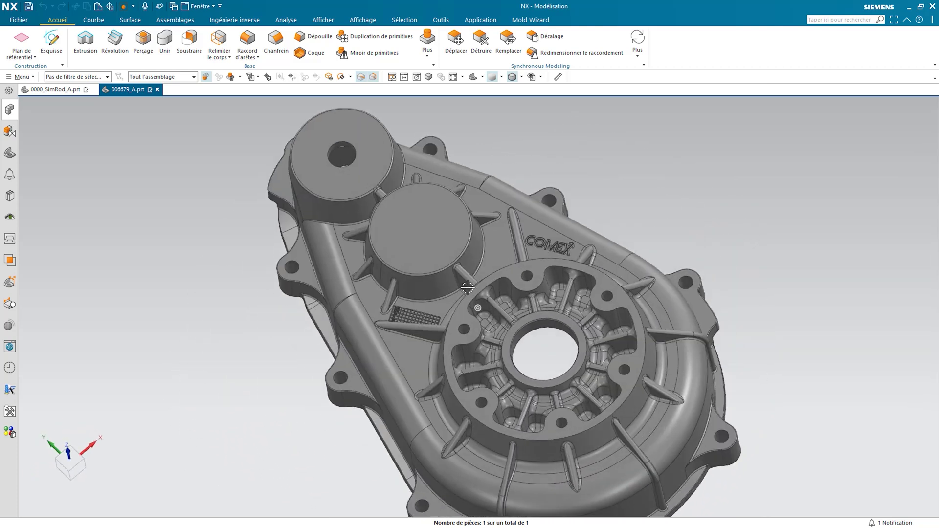
{"action": "middle_click_drag", "start_coordinate": [467, 288], "coordinate": [344, 230]}
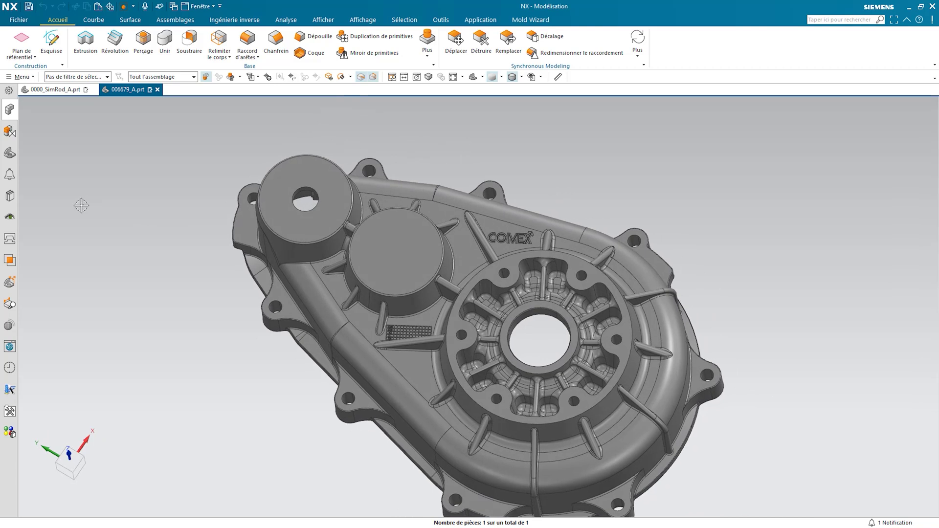
Set 006679_A to 'Mode de modélisation sans historique' from the Part Navigator, then reorient the view
{"action": "left_click", "coordinate": [10, 153]}
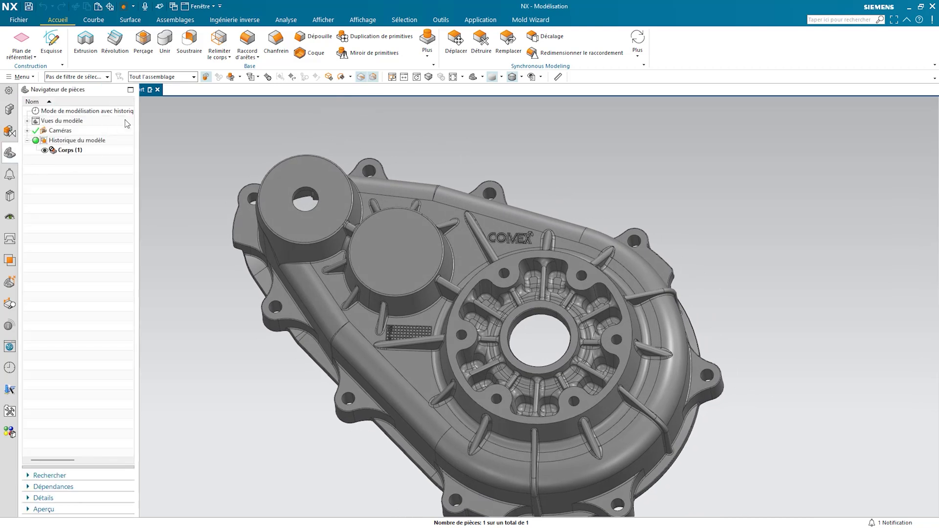
{"action": "left_click_drag", "start_coordinate": [138, 122], "coordinate": [179, 125]}
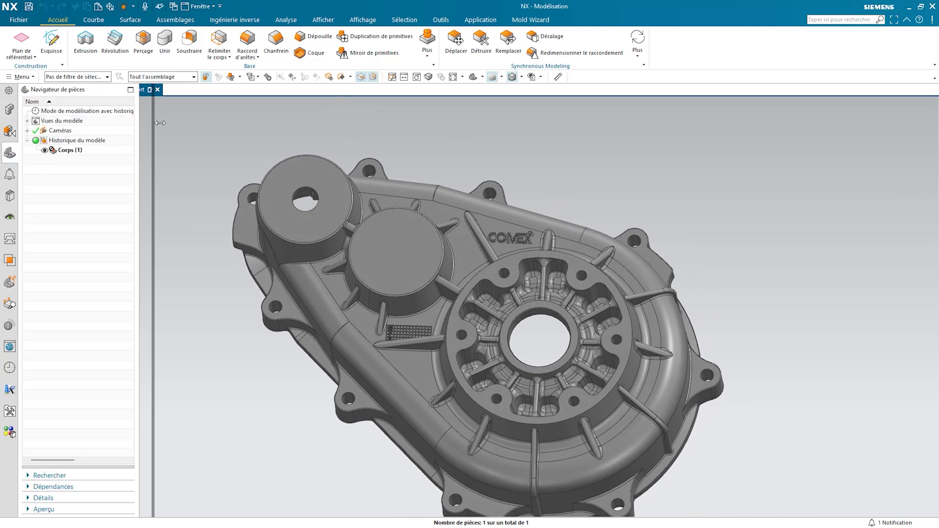
{"action": "right_click", "coordinate": [136, 116]}
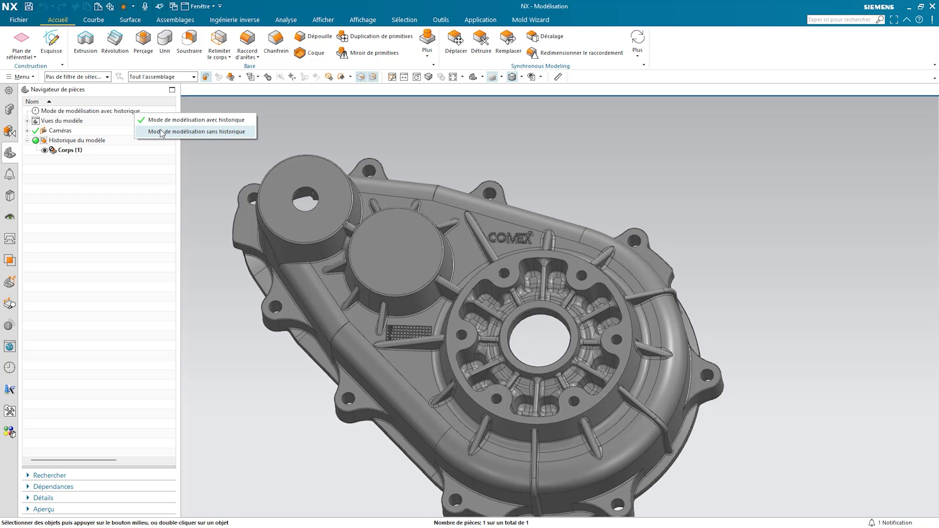
{"action": "left_click", "coordinate": [162, 132]}
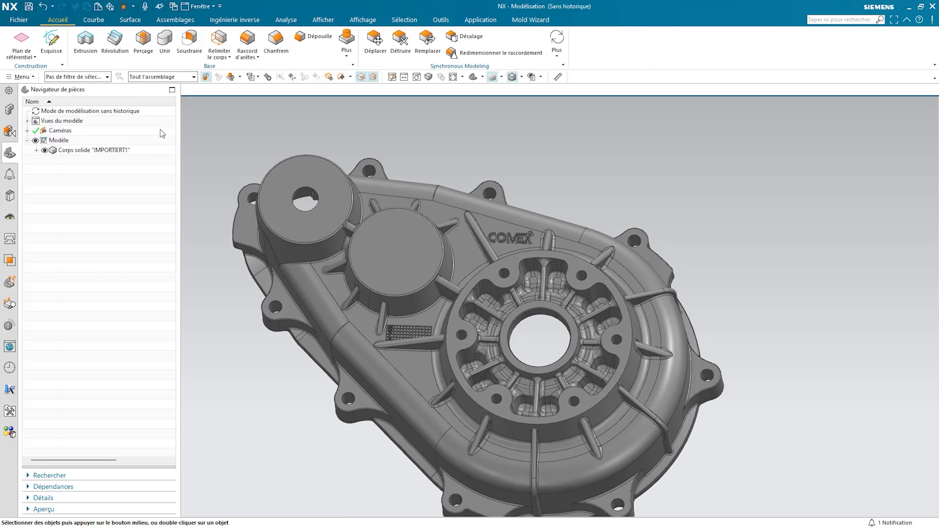
{"action": "key", "text": "Home"}
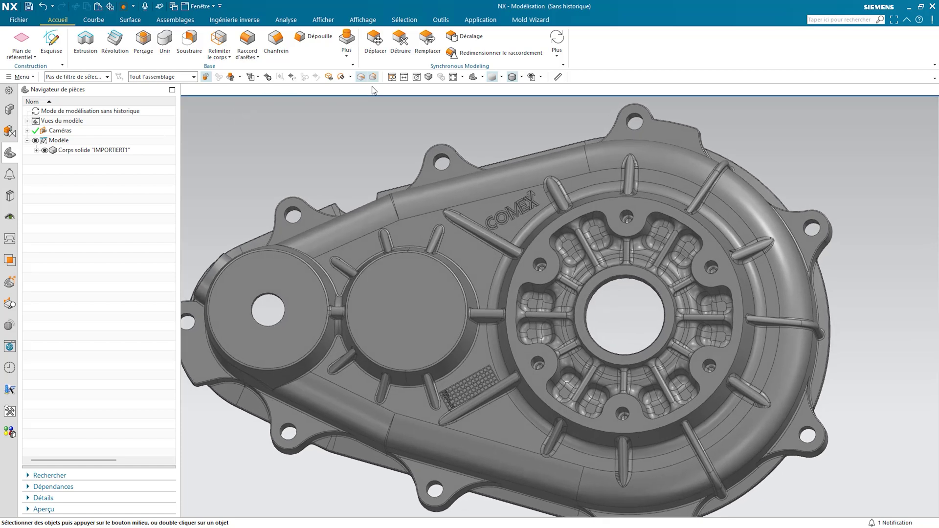
Start Delete Face (Détruire) with the 'Une seule face' selection filter
{"action": "left_click", "coordinate": [401, 53]}
{"action": "scroll", "coordinate": [514, 120], "scroll_direction": "up", "scroll_amount": 1}
{"action": "scroll", "coordinate": [515, 119], "scroll_direction": "up", "scroll_amount": 1}
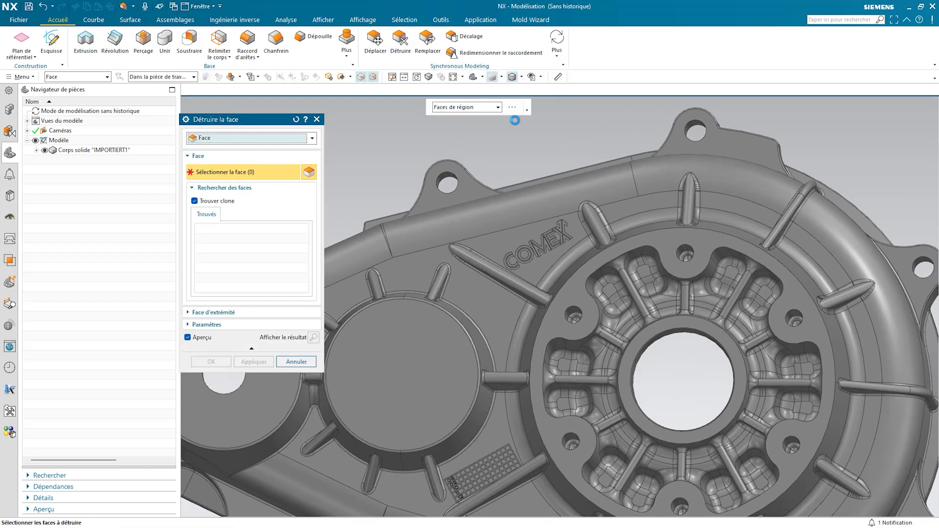
{"action": "scroll", "coordinate": [515, 120], "scroll_direction": "up", "scroll_amount": 1}
{"action": "scroll", "coordinate": [515, 120], "scroll_direction": "up", "scroll_amount": 1}
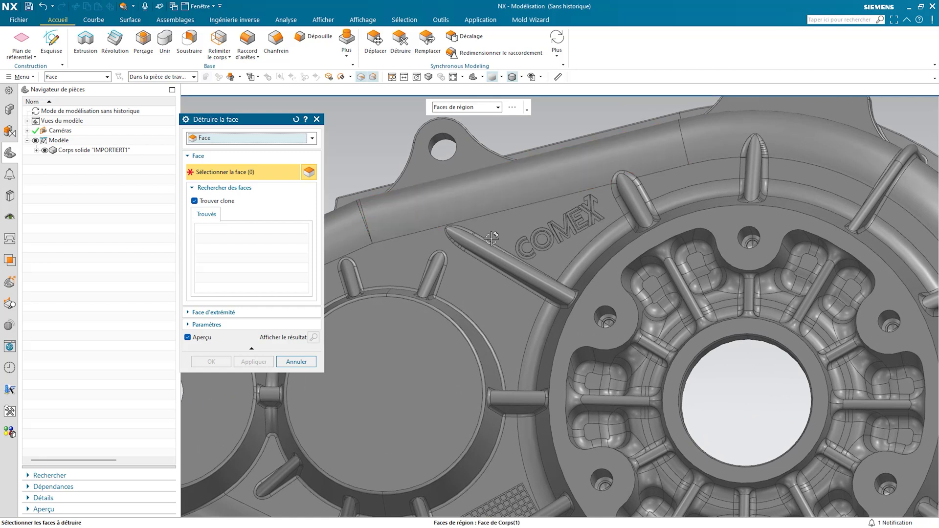
{"action": "scroll", "coordinate": [715, 395], "scroll_direction": "down", "scroll_amount": 1}
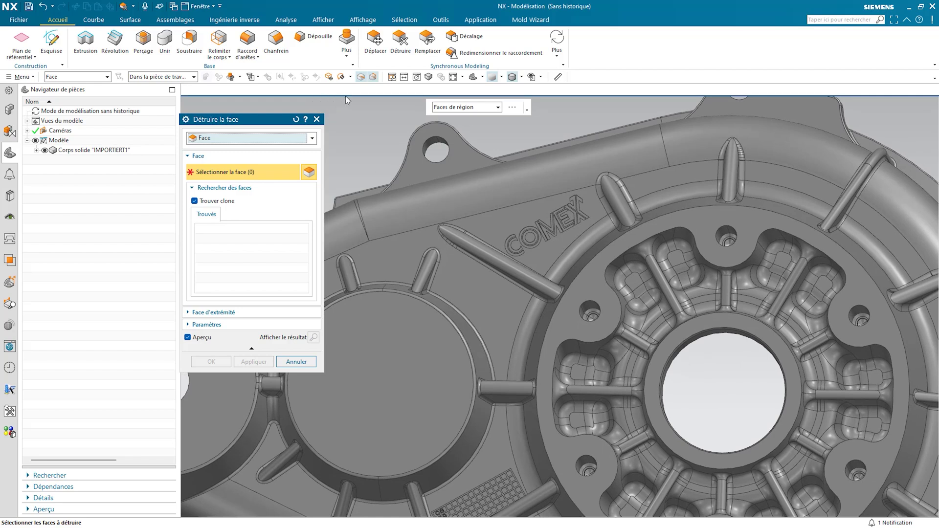
{"action": "left_click", "coordinate": [498, 107]}
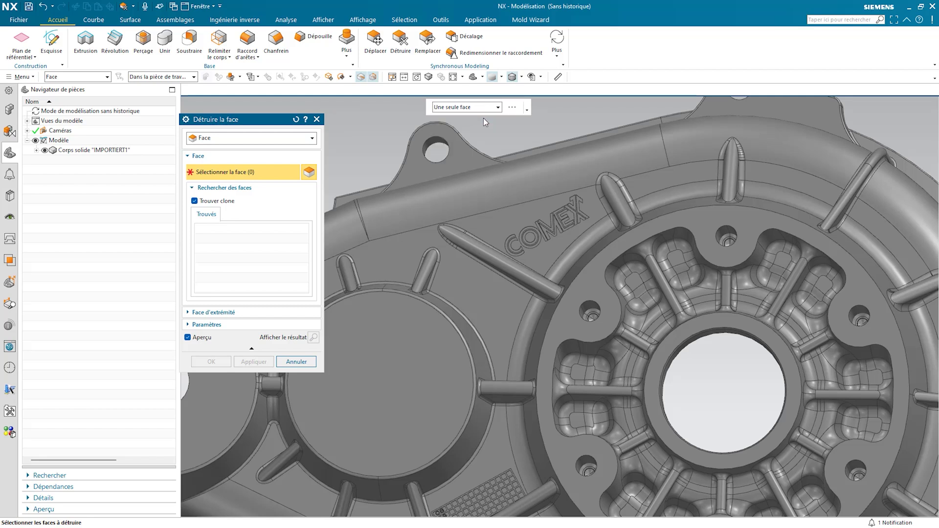
{"action": "scroll", "coordinate": [365, 117], "scroll_direction": "up", "scroll_amount": 1}
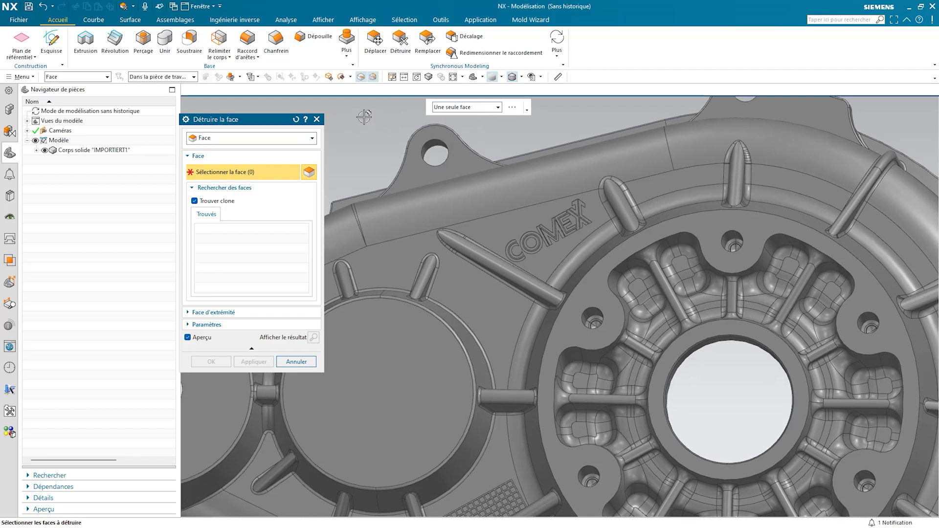
Lasso-select the 105 raised COMEX lettering faces and apply the face deletion
{"action": "left_click", "coordinate": [350, 77]}
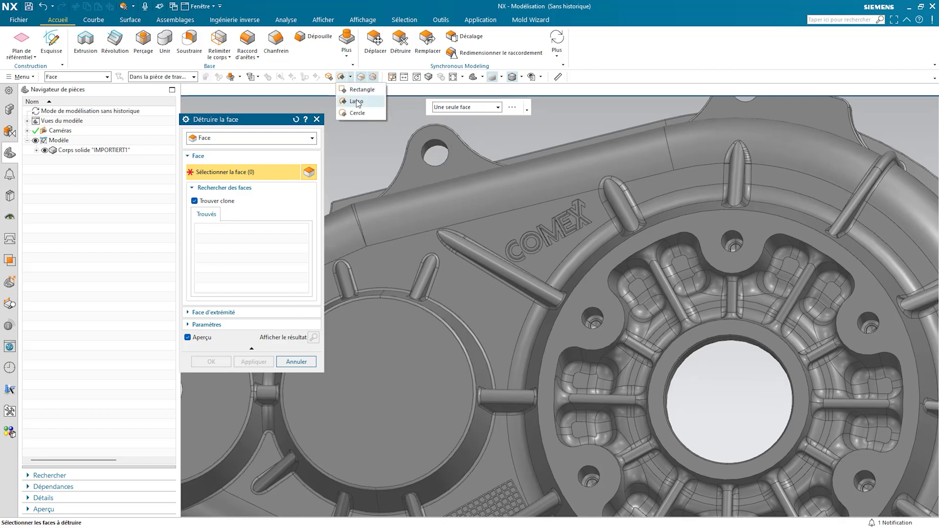
{"action": "left_click", "coordinate": [357, 101]}
{"action": "left_click_drag", "start_coordinate": [567, 193], "coordinate": [574, 253]}
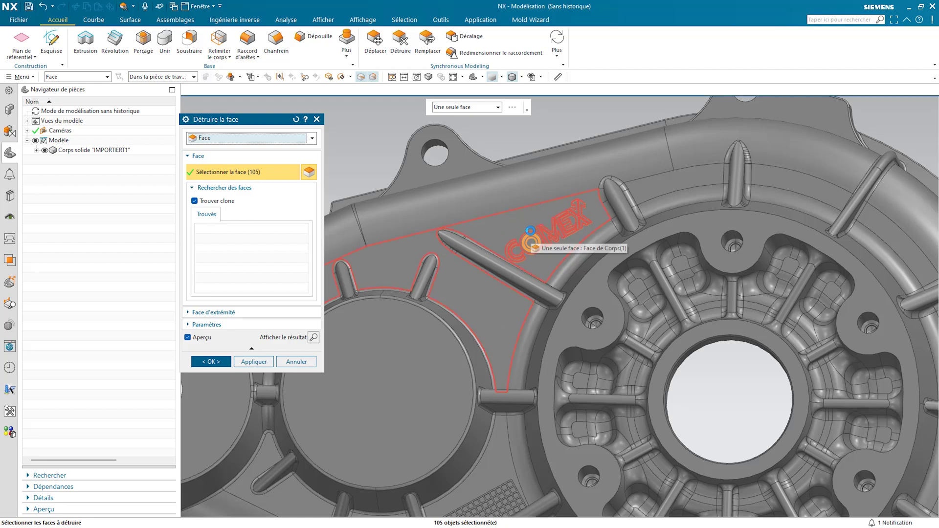
{"action": "middle_click_drag", "start_coordinate": [530, 243], "coordinate": [529, 399]}
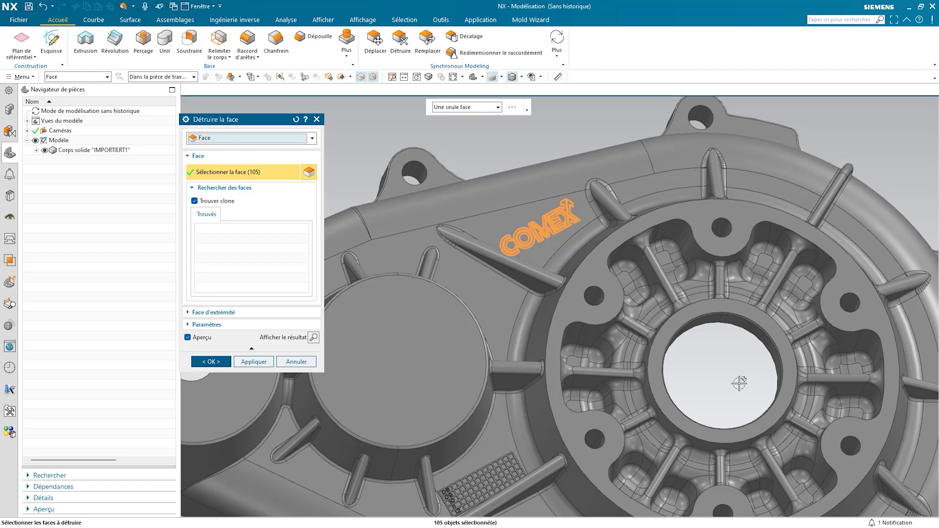
{"action": "left_click", "coordinate": [245, 362]}
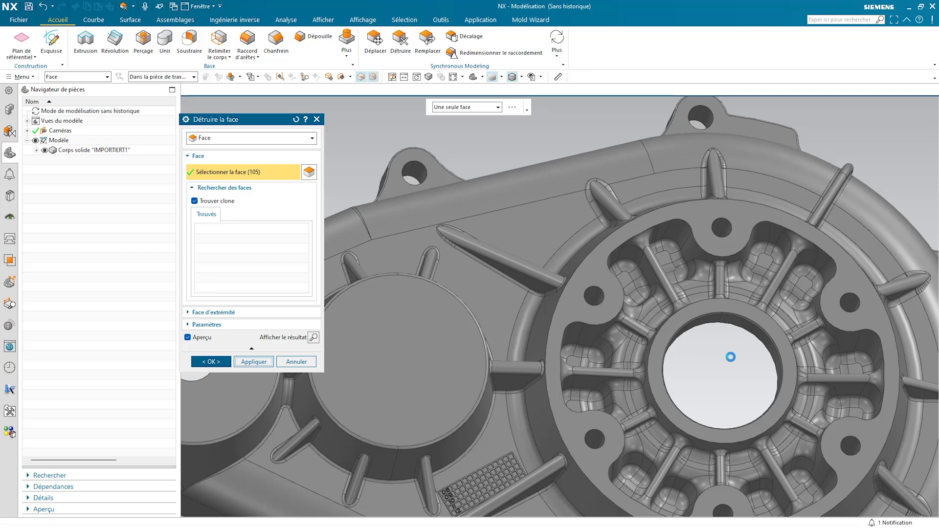
Region-select the 466 pocket faces using a seed face plus the outer flange and inner bore rings as boundaries
{"action": "middle_click_drag", "start_coordinate": [549, 254], "coordinate": [566, 222]}
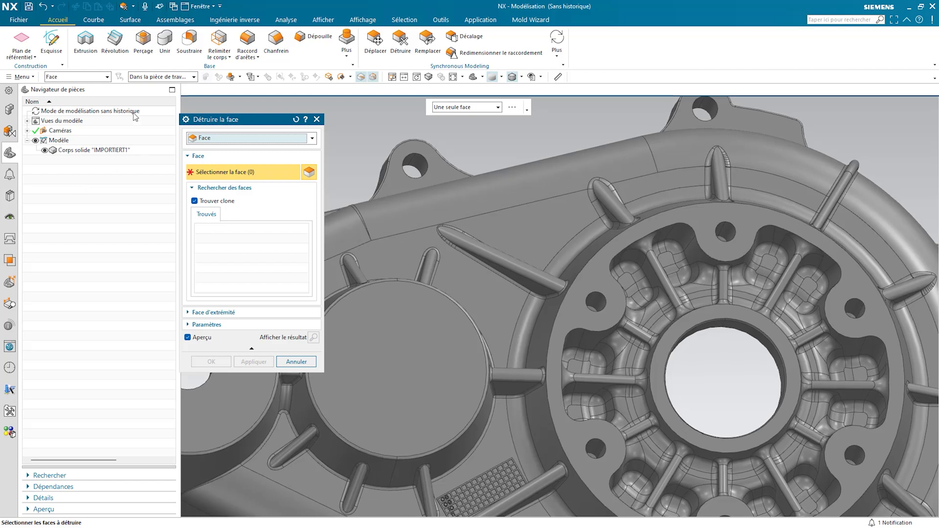
{"action": "middle_click_drag", "start_coordinate": [711, 345], "coordinate": [598, 240]}
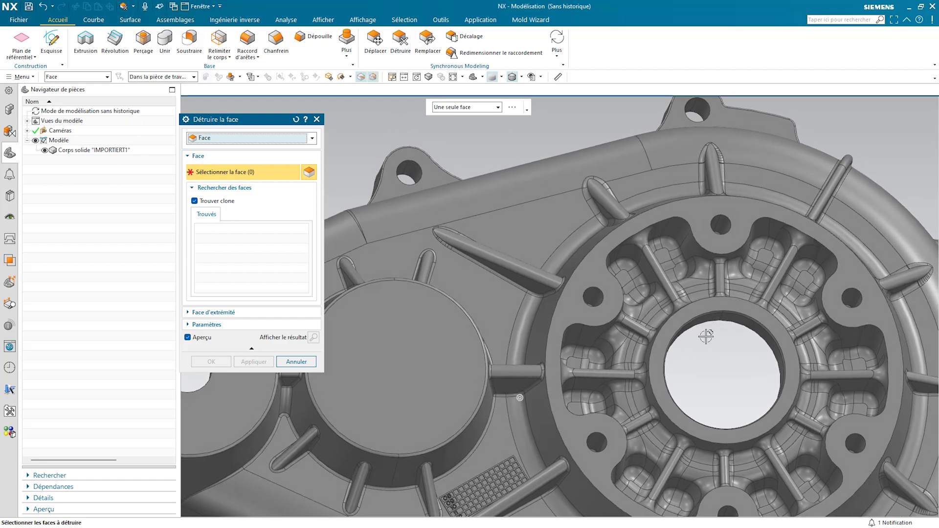
{"action": "left_click", "coordinate": [463, 108]}
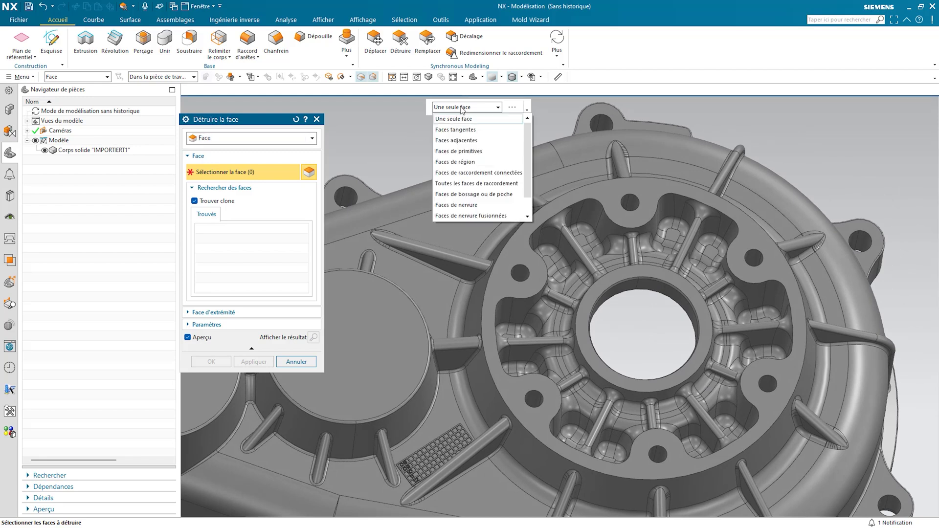
{"action": "left_click", "coordinate": [466, 162]}
{"action": "middle_click_drag", "start_coordinate": [639, 323], "coordinate": [648, 345]}
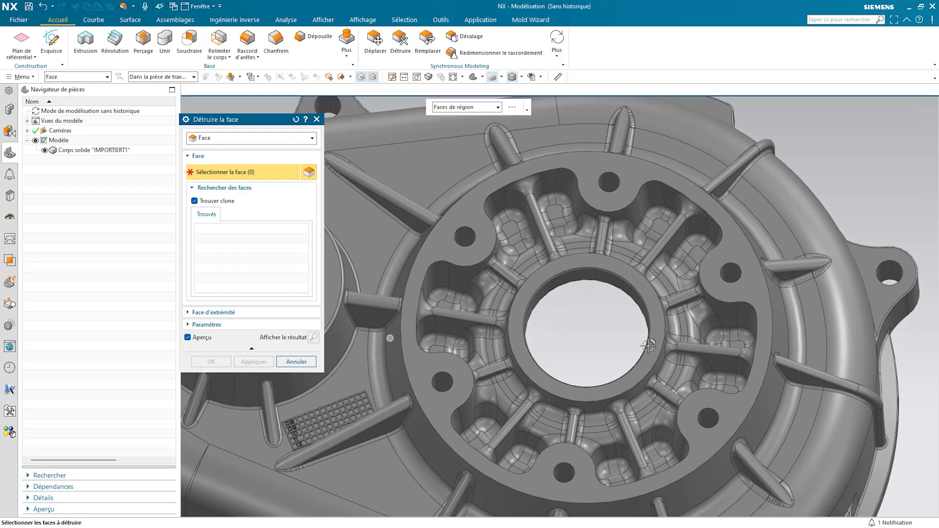
{"action": "left_click", "coordinate": [510, 228]}
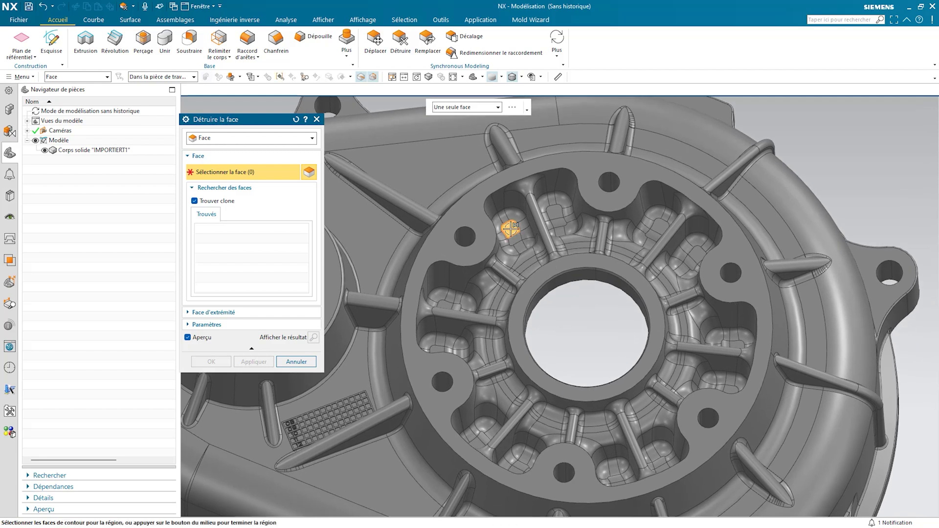
{"action": "left_click", "coordinate": [484, 244]}
{"action": "left_click", "coordinate": [537, 287]}
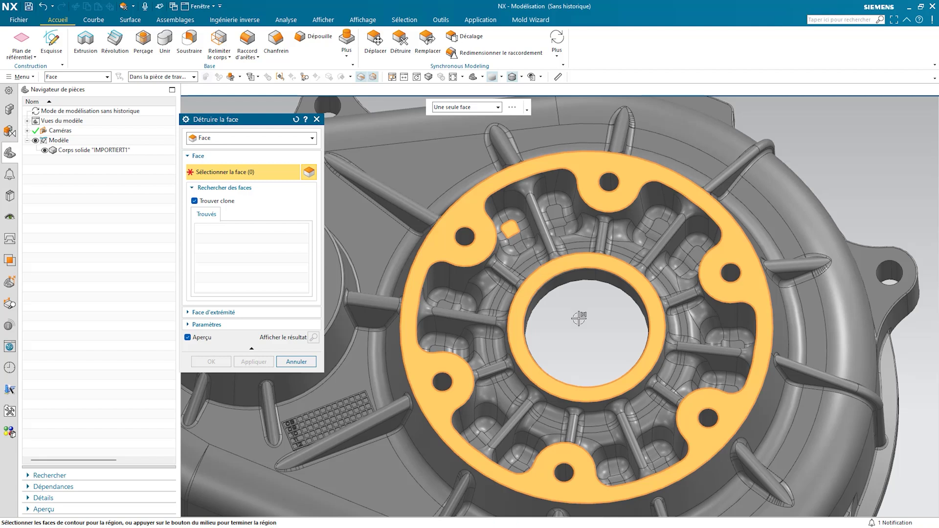
{"action": "middle_click", "coordinate": [579, 318]}
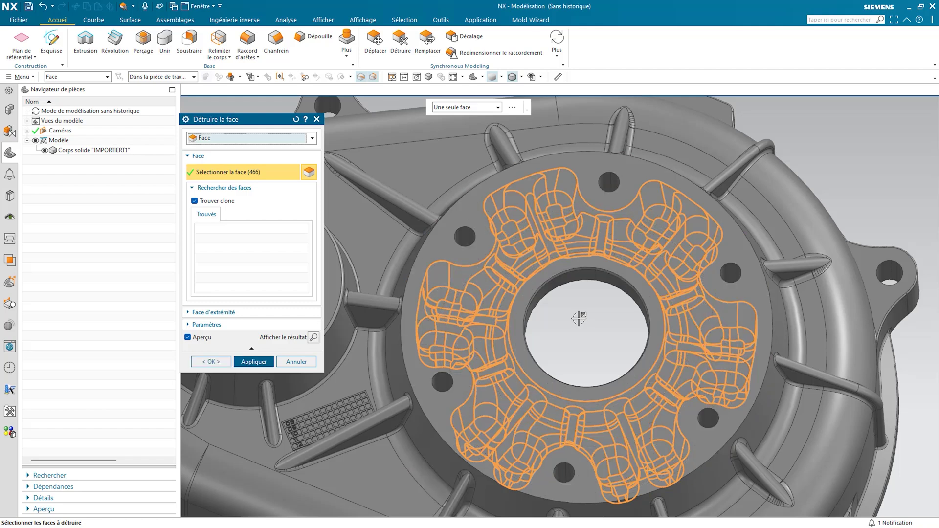
{"action": "key", "text": "Home"}
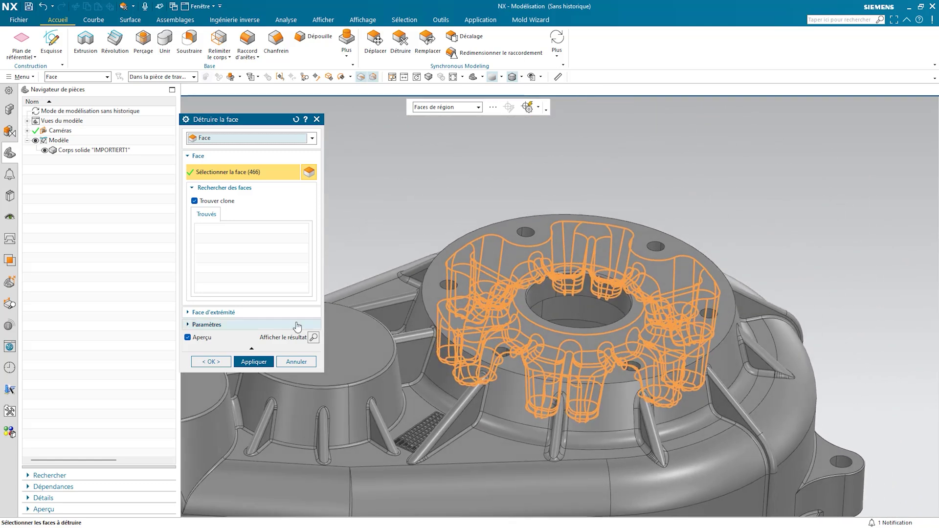
Delete the 466 pocket faces and orbit to inspect the resulting flat hub face
{"action": "left_click", "coordinate": [220, 363]}
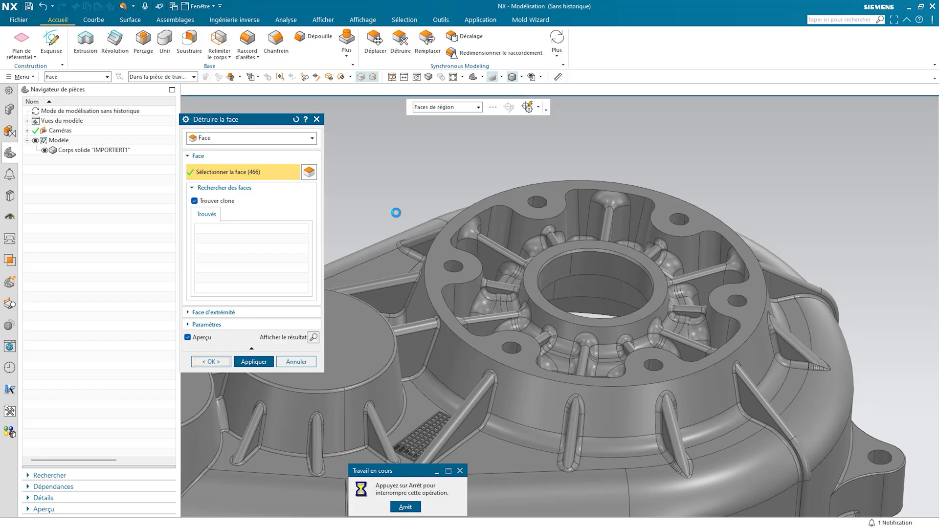
{"action": "middle_click_drag", "start_coordinate": [397, 212], "coordinate": [341, 406]}
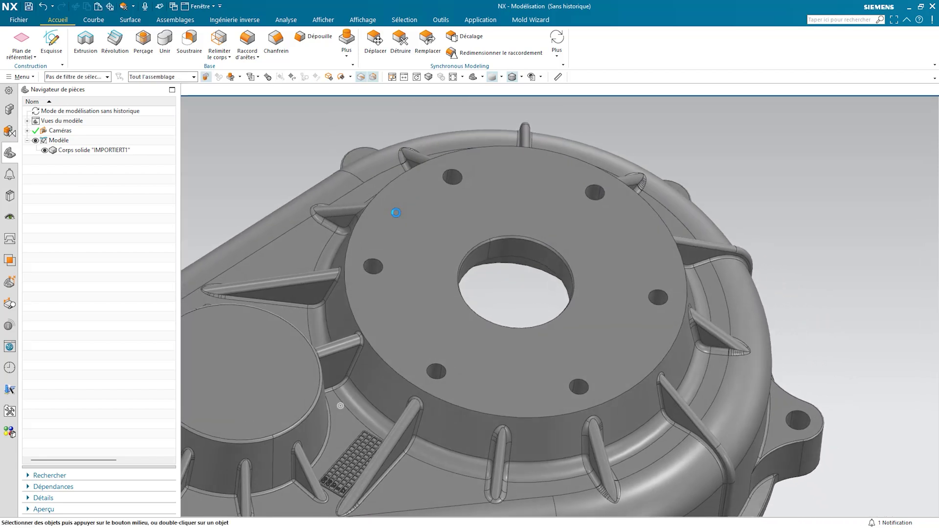
{"action": "middle_click_drag", "start_coordinate": [396, 213], "coordinate": [478, 172]}
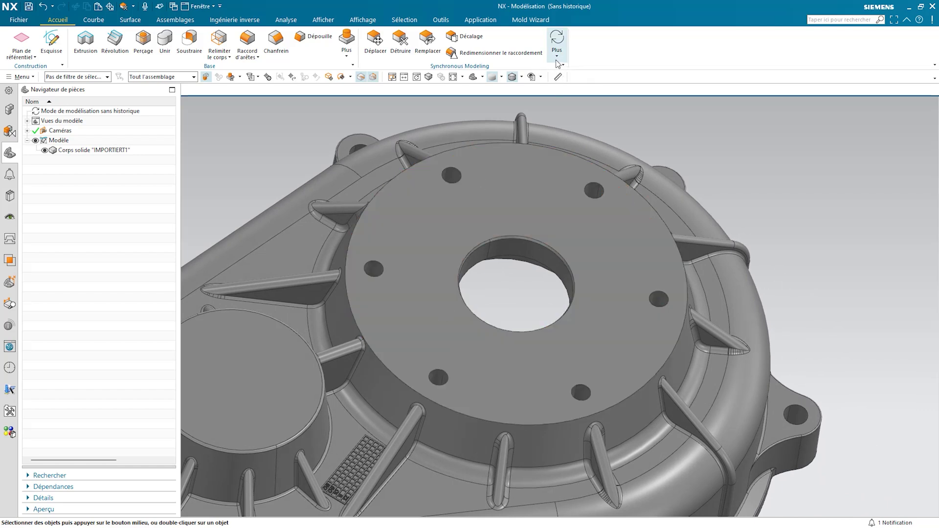
Start Redimensionner la duplication and pick a flange hole with the 'Faces de bossage ou de poche' rule
{"action": "left_click", "coordinate": [558, 57]}
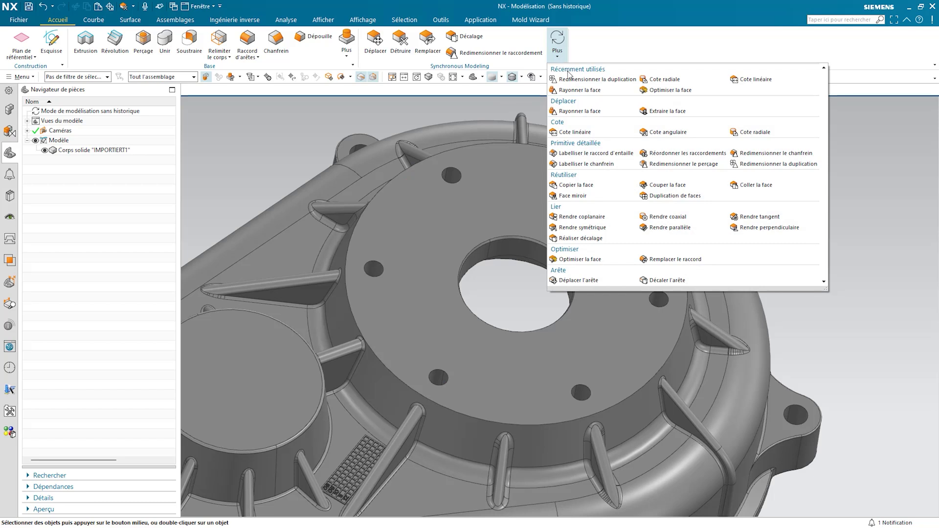
{"action": "left_click", "coordinate": [743, 166]}
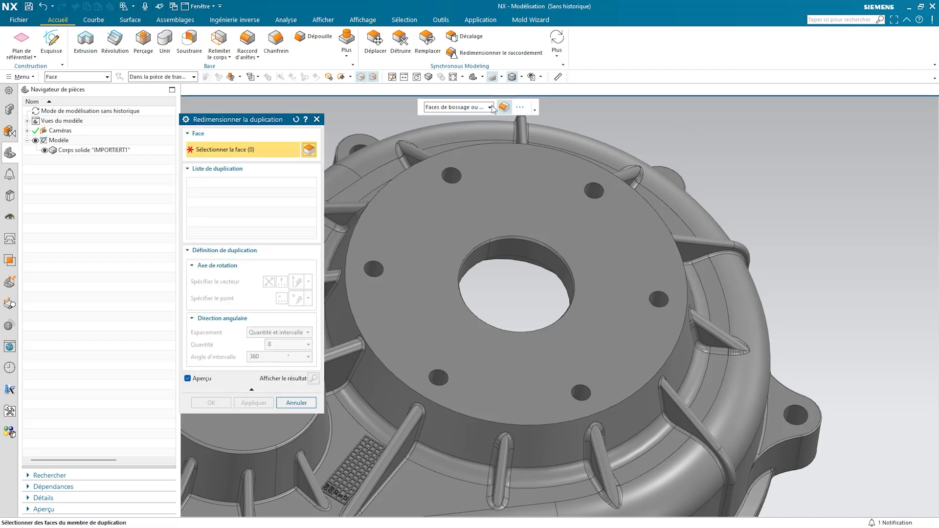
{"action": "left_click", "coordinate": [491, 107]}
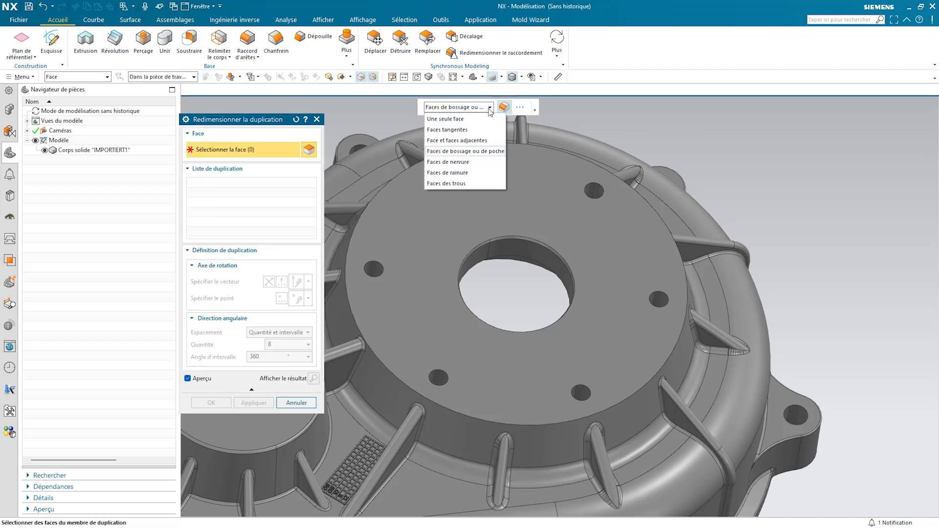
{"action": "left_click", "coordinate": [464, 155]}
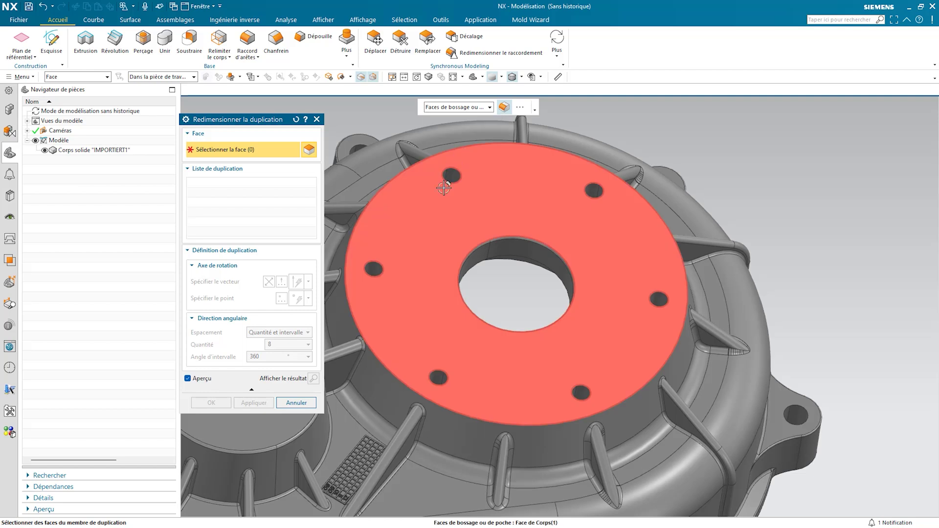
{"action": "scroll", "coordinate": [430, 257], "scroll_direction": "up", "scroll_amount": 3}
{"action": "scroll", "coordinate": [430, 257], "scroll_direction": "up", "scroll_amount": 2}
{"action": "scroll", "coordinate": [430, 257], "scroll_direction": "up", "scroll_amount": 3}
{"action": "left_click", "coordinate": [430, 257]}
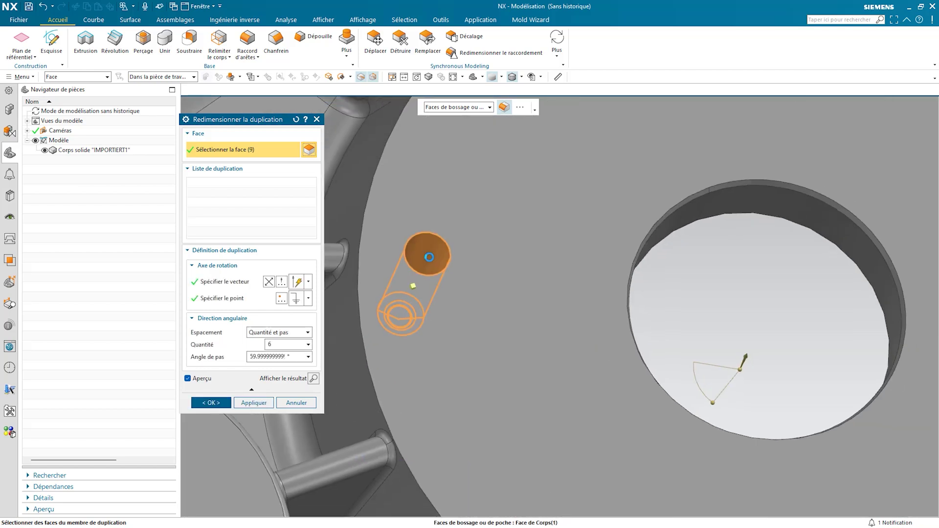
{"action": "scroll", "coordinate": [429, 256], "scroll_direction": "down", "scroll_amount": 3}
{"action": "scroll", "coordinate": [429, 257], "scroll_direction": "down", "scroll_amount": 2}
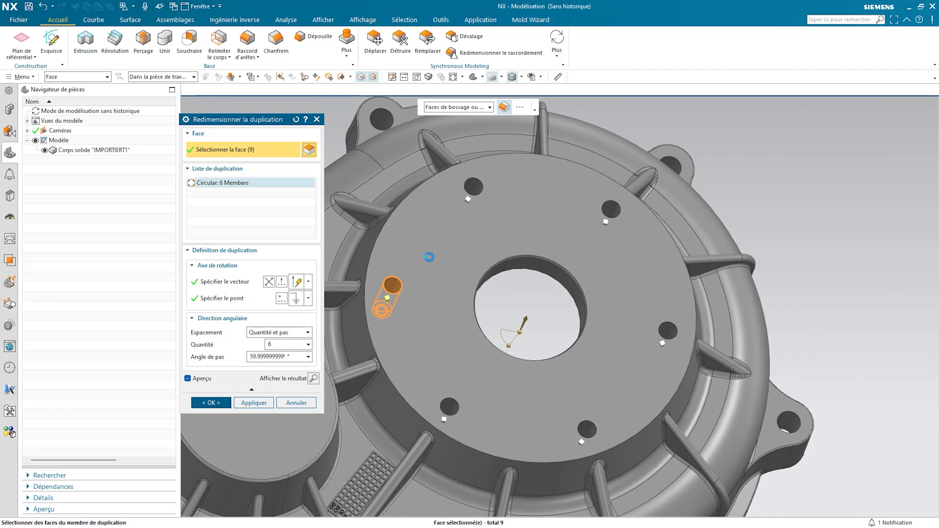
{"action": "middle_click_drag", "start_coordinate": [430, 257], "coordinate": [385, 405]}
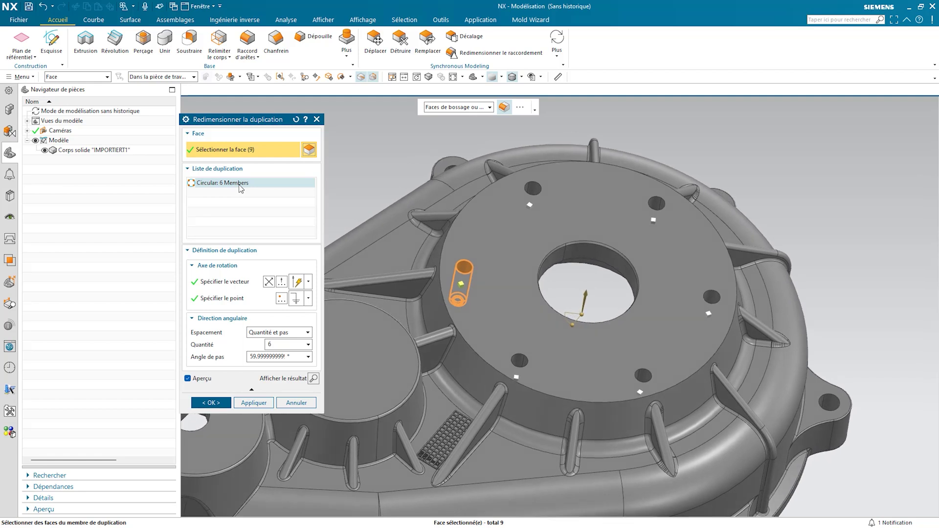
Set the pattern spacing to Quantité et intervalle with Quantité 8 over 360°
{"action": "left_click", "coordinate": [231, 284]}
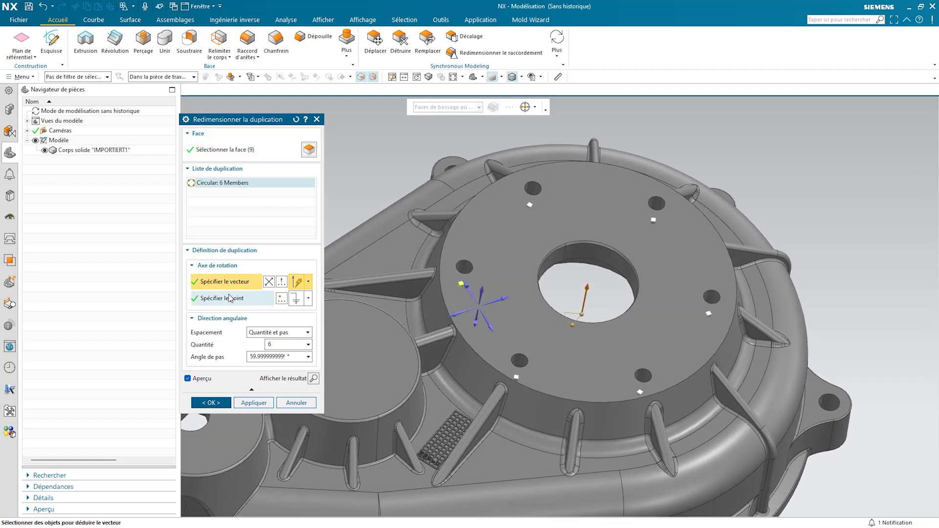
{"action": "left_click", "coordinate": [231, 300]}
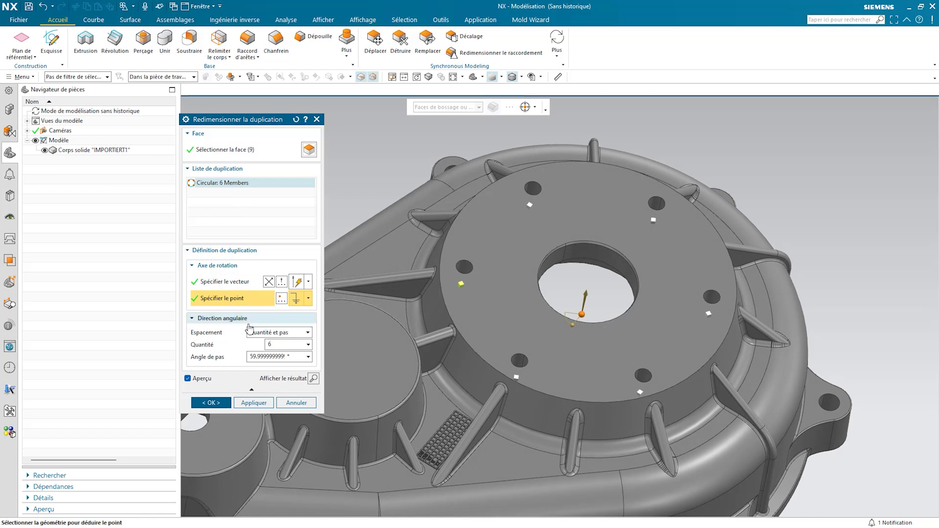
{"action": "left_click", "coordinate": [276, 334]}
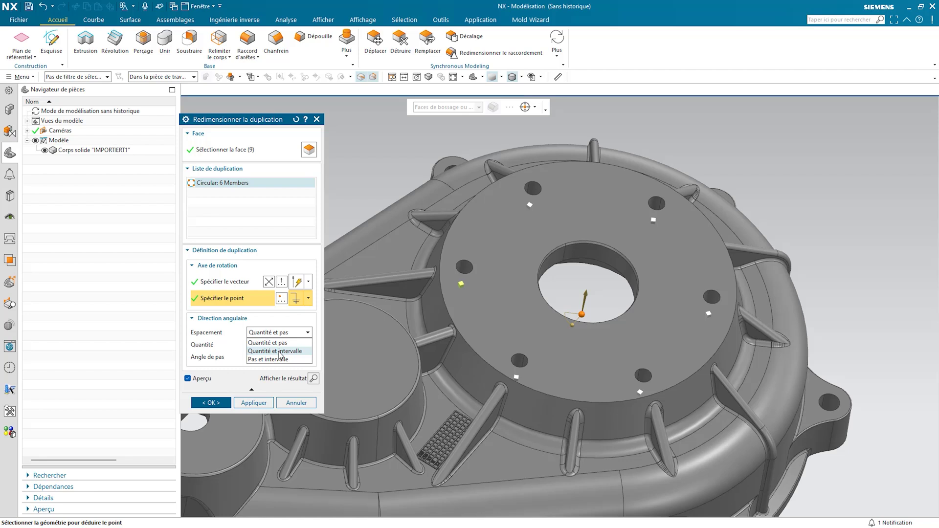
{"action": "left_click", "coordinate": [279, 352]}
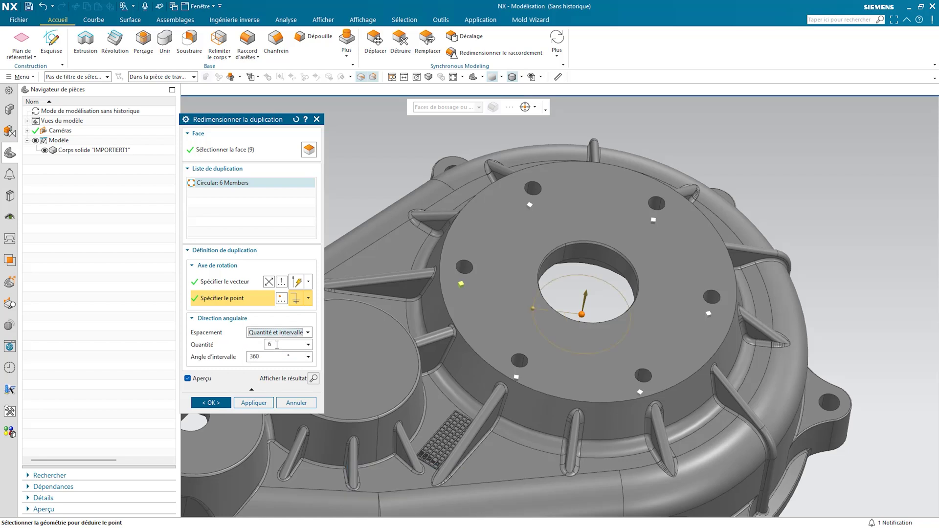
{"action": "double_click", "coordinate": [277, 345]}
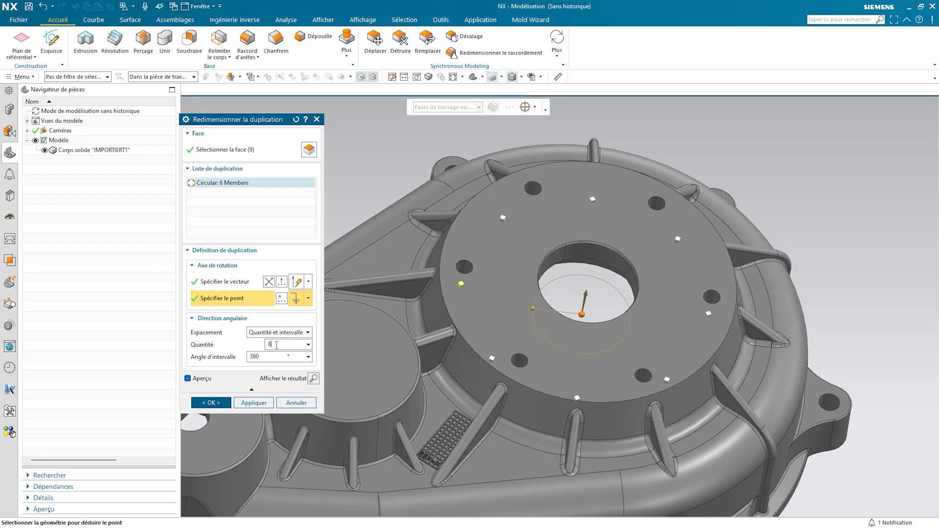
{"action": "key", "text": "Return"}
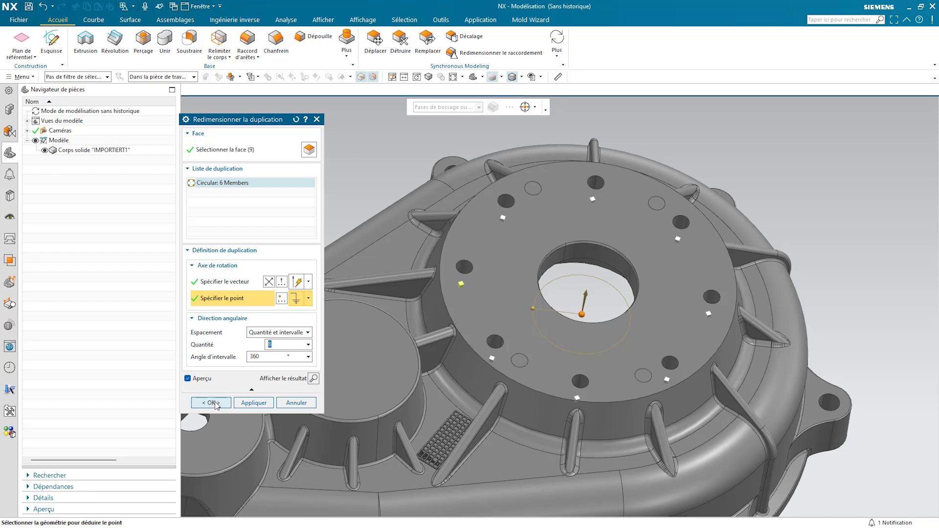
Commit the 8-hole pattern, fit to a trimetric view, and select 006679_A in the Assembly Navigator
{"action": "left_click", "coordinate": [215, 404]}
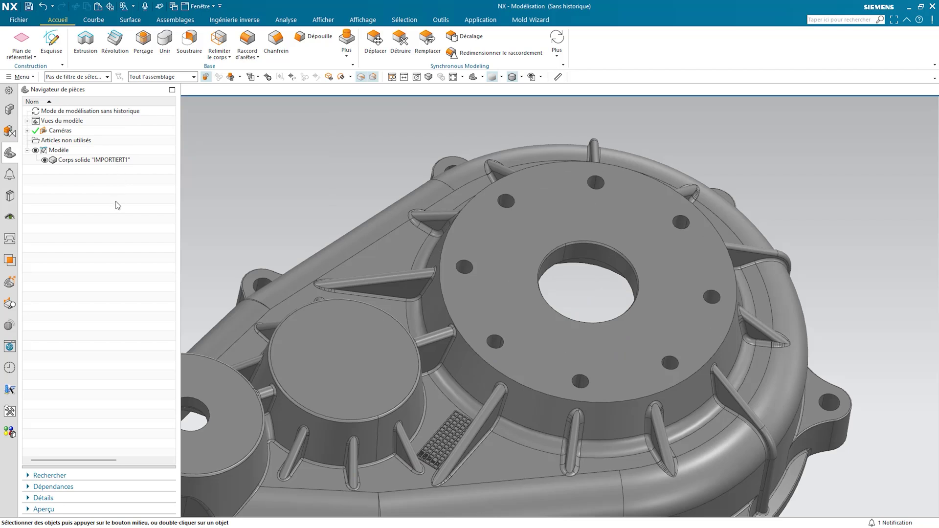
{"action": "key", "text": "ctrl+f"}
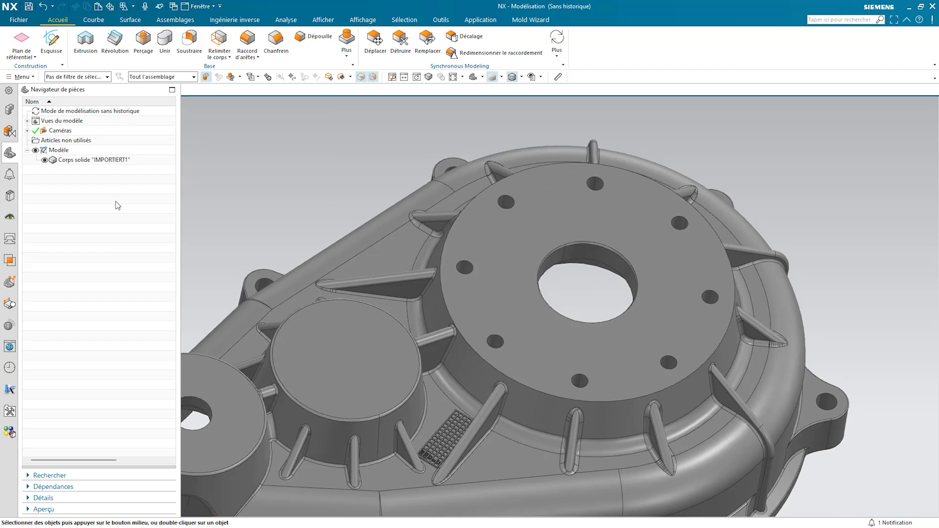
{"action": "key", "text": "Home"}
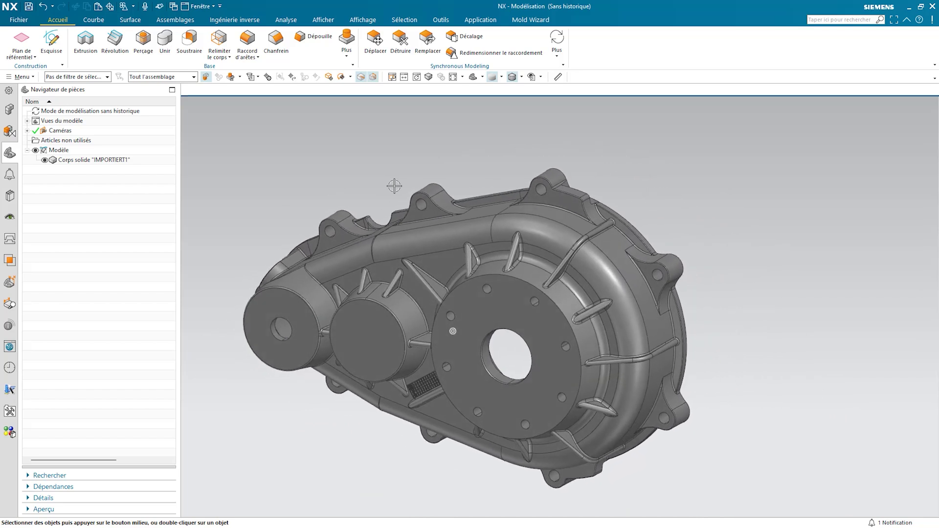
{"action": "left_click", "coordinate": [9, 110]}
{"action": "left_click", "coordinate": [75, 123]}
Open parent assembly 0000_SimRod_A and zoom in on the electronics box beside the batteries
{"action": "right_click", "coordinate": [74, 122]}
{"action": "mouse_move", "coordinate": [126, 144]}
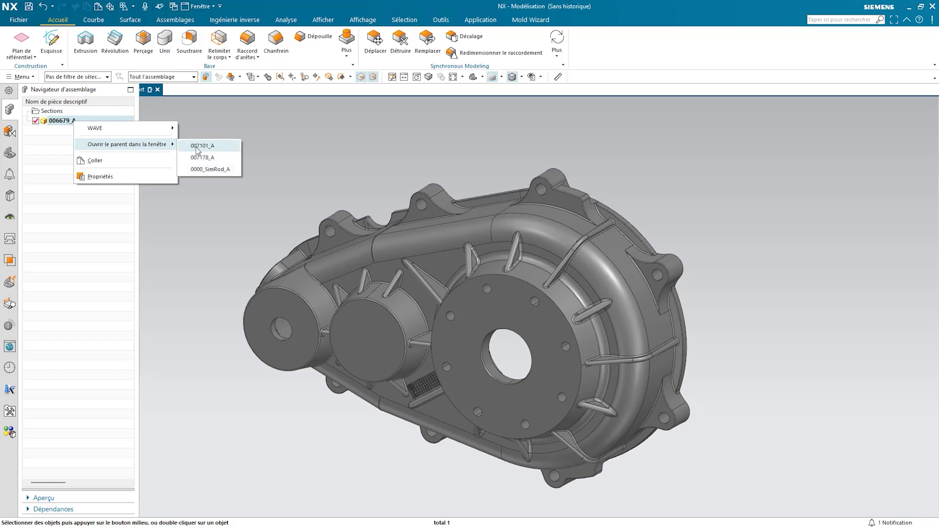
{"action": "left_click", "coordinate": [210, 172]}
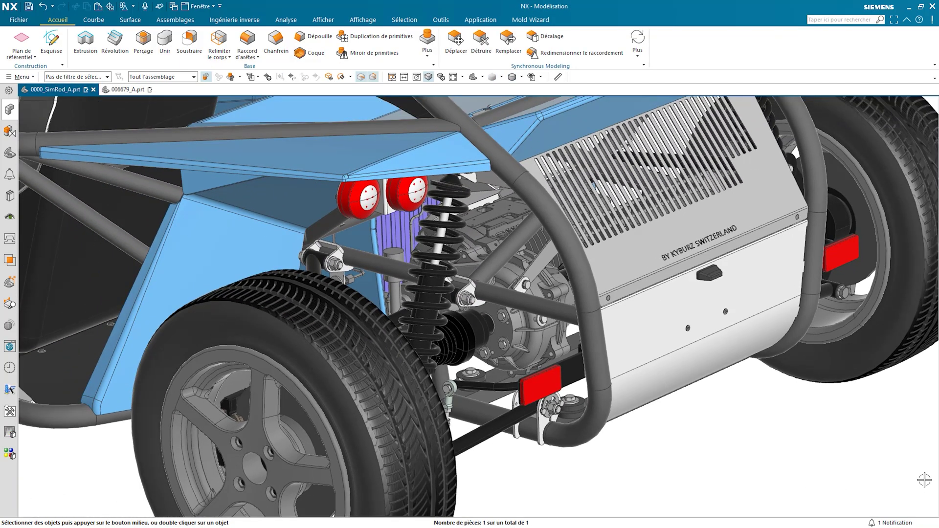
{"action": "middle_click_drag", "start_coordinate": [925, 480], "coordinate": [897, 472]}
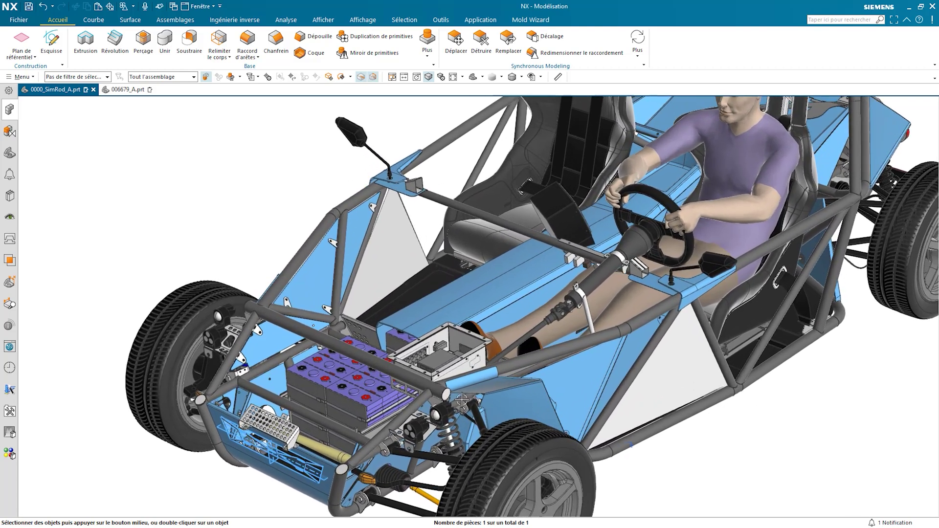
{"action": "scroll", "coordinate": [412, 402], "scroll_direction": "up", "scroll_amount": 5}
{"action": "scroll", "coordinate": [416, 400], "scroll_direction": "up", "scroll_amount": 2}
{"action": "scroll", "coordinate": [421, 398], "scroll_direction": "up", "scroll_amount": 2}
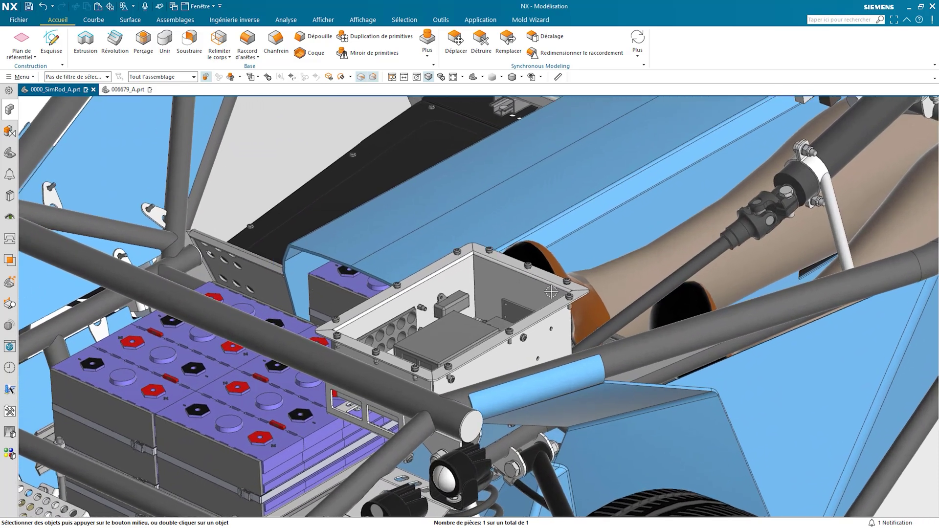
{"action": "scroll", "coordinate": [428, 395], "scroll_direction": "up", "scroll_amount": 2}
{"action": "scroll", "coordinate": [435, 392], "scroll_direction": "up", "scroll_amount": 2}
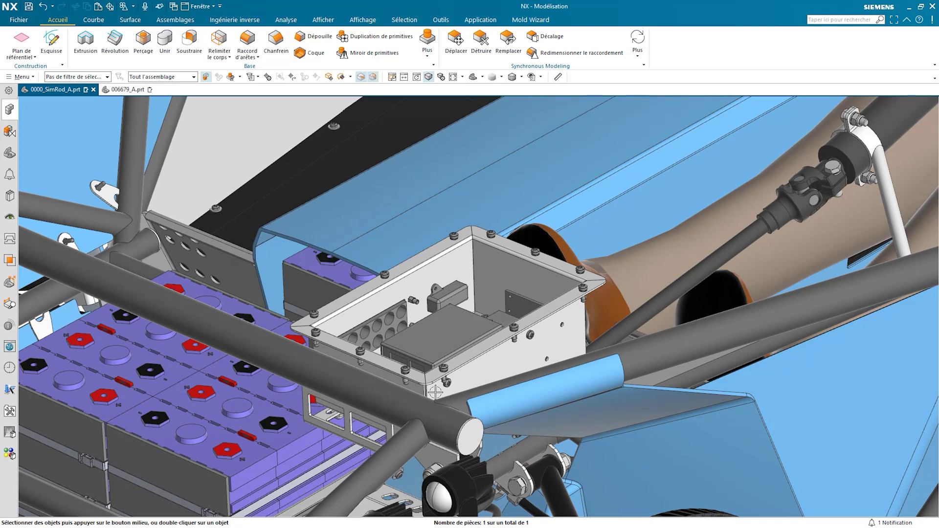
{"action": "middle_click_drag", "start_coordinate": [443, 308], "coordinate": [430, 259]}
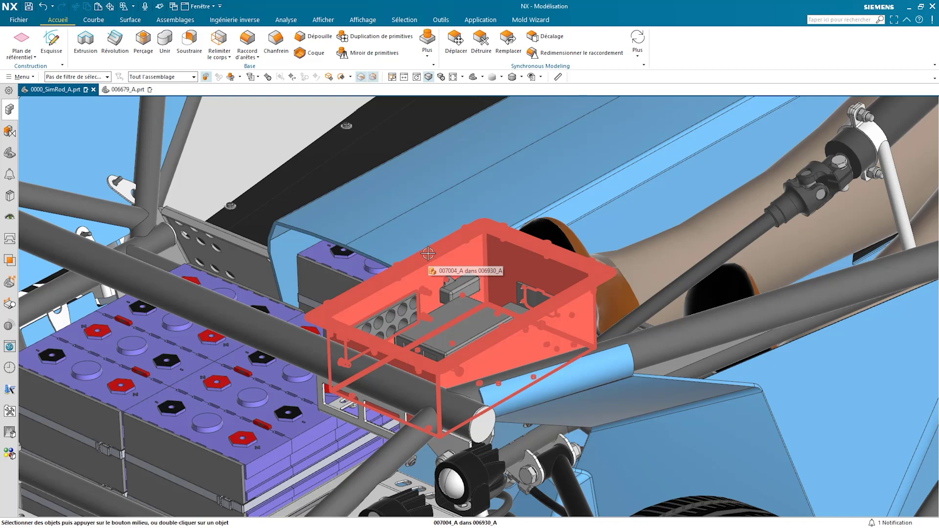
{"action": "scroll", "coordinate": [428, 254], "scroll_direction": "up", "scroll_amount": 1}
{"action": "scroll", "coordinate": [487, 289], "scroll_direction": "up", "scroll_amount": 2}
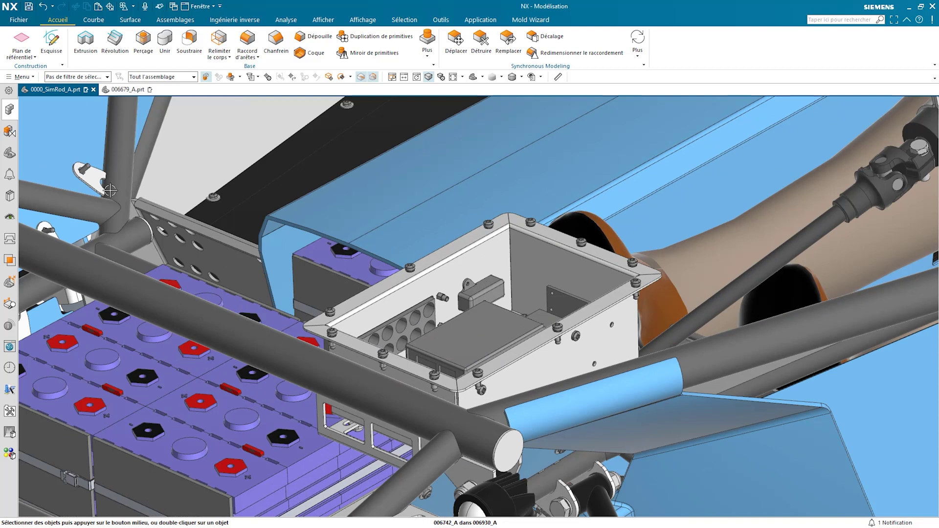
Pin the Assembly Navigator and make electronics box 007004_A the work part
{"action": "left_click", "coordinate": [9, 111]}
{"action": "left_click", "coordinate": [9, 91]}
{"action": "left_click", "coordinate": [44, 115]}
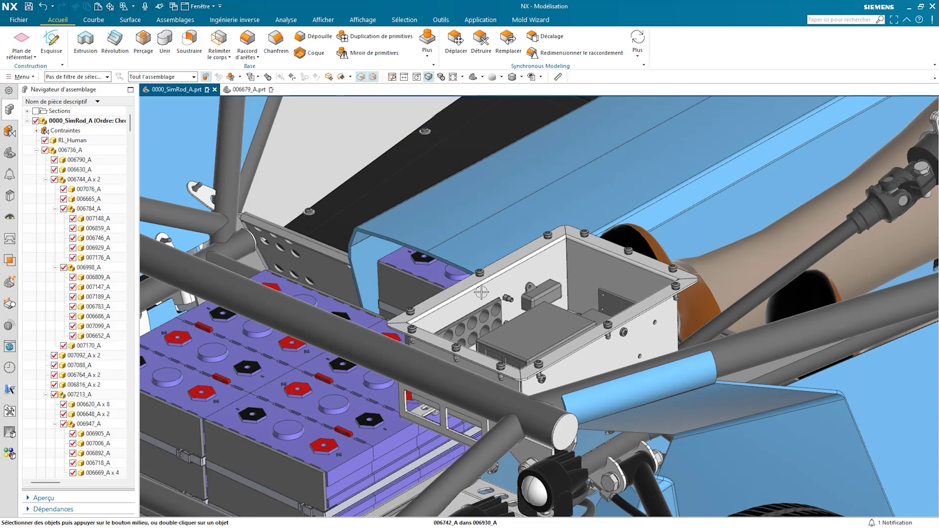
{"action": "middle_click_drag", "start_coordinate": [482, 292], "coordinate": [460, 299]}
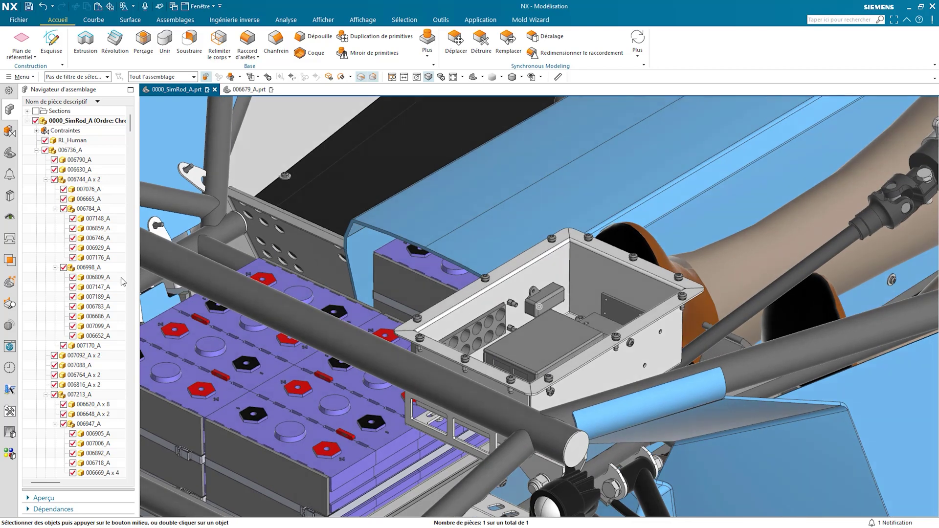
{"action": "left_click", "coordinate": [473, 305]}
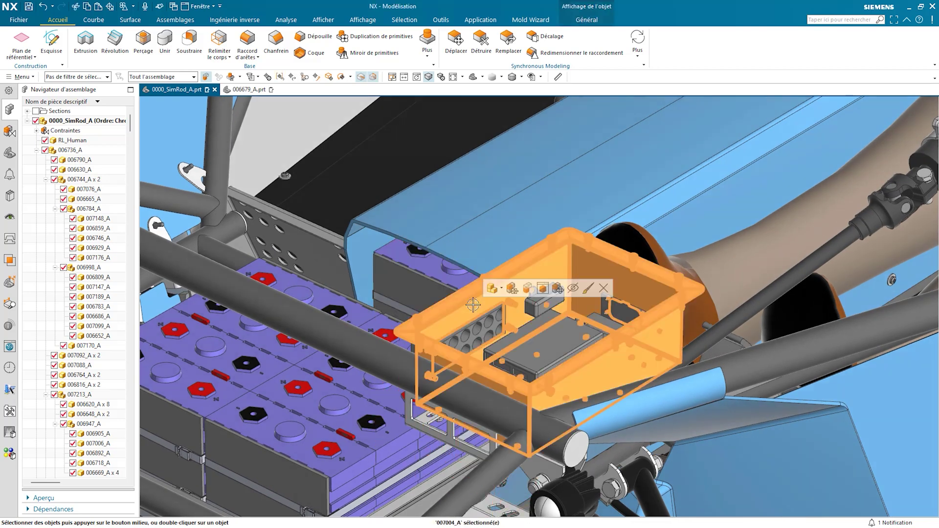
{"action": "left_click", "coordinate": [528, 293]}
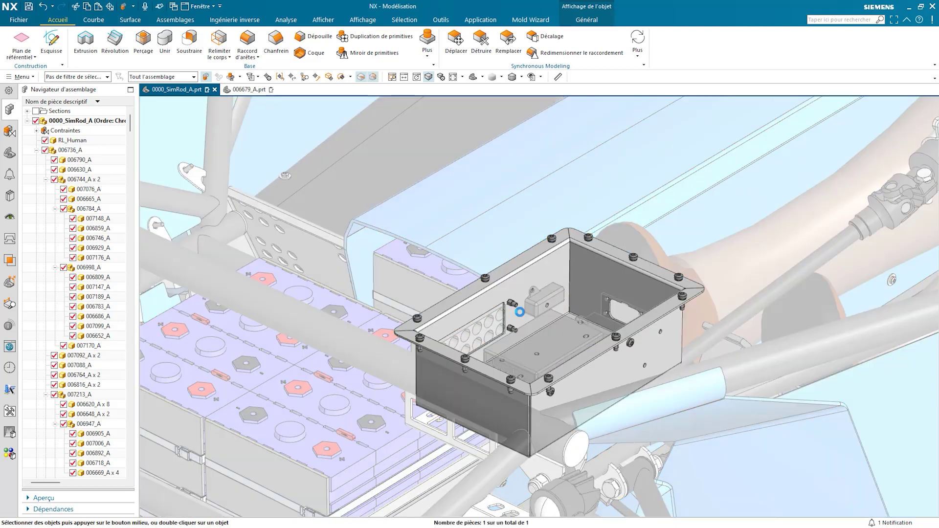
Scroll the assembly tree to locate the 007004_A node
{"action": "scroll", "coordinate": [101, 303], "scroll_direction": "down", "scroll_amount": 5}
{"action": "scroll", "coordinate": [98, 300], "scroll_direction": "down", "scroll_amount": 5}
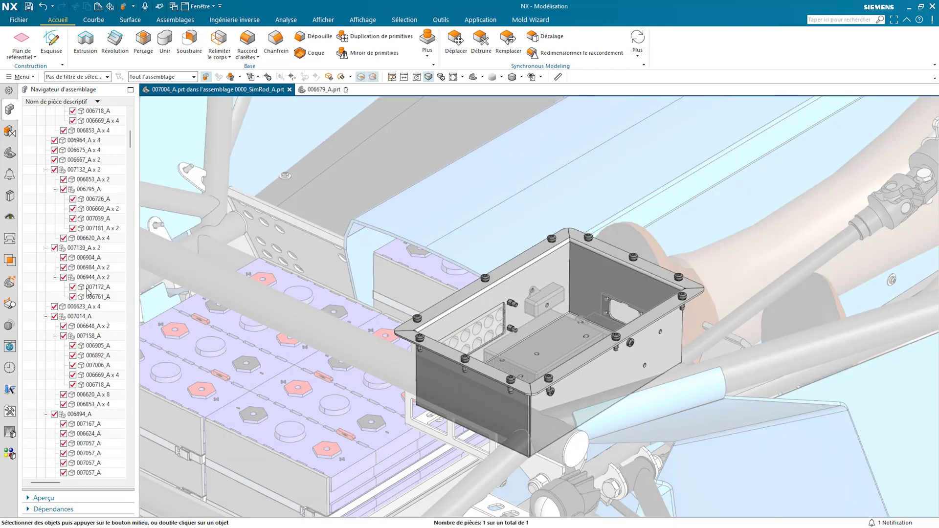
{"action": "scroll", "coordinate": [95, 299], "scroll_direction": "down", "scroll_amount": 5}
{"action": "scroll", "coordinate": [92, 295], "scroll_direction": "down", "scroll_amount": 3}
{"action": "scroll", "coordinate": [91, 294], "scroll_direction": "down", "scroll_amount": 3}
{"action": "scroll", "coordinate": [92, 293], "scroll_direction": "down", "scroll_amount": 5}
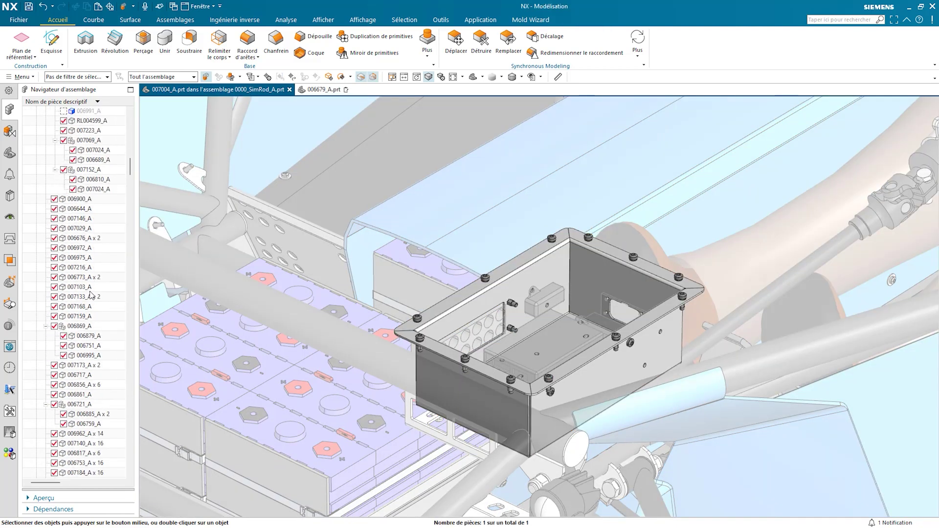
{"action": "scroll", "coordinate": [93, 291], "scroll_direction": "down", "scroll_amount": 5}
{"action": "scroll", "coordinate": [95, 289], "scroll_direction": "down", "scroll_amount": 5}
{"action": "mouse_move", "coordinate": [130, 188]}
{"action": "left_mouse_down"}
{"action": "mouse_move", "coordinate": [133, 447]}
{"action": "mouse_move", "coordinate": [141, 311]}
{"action": "left_mouse_up"}
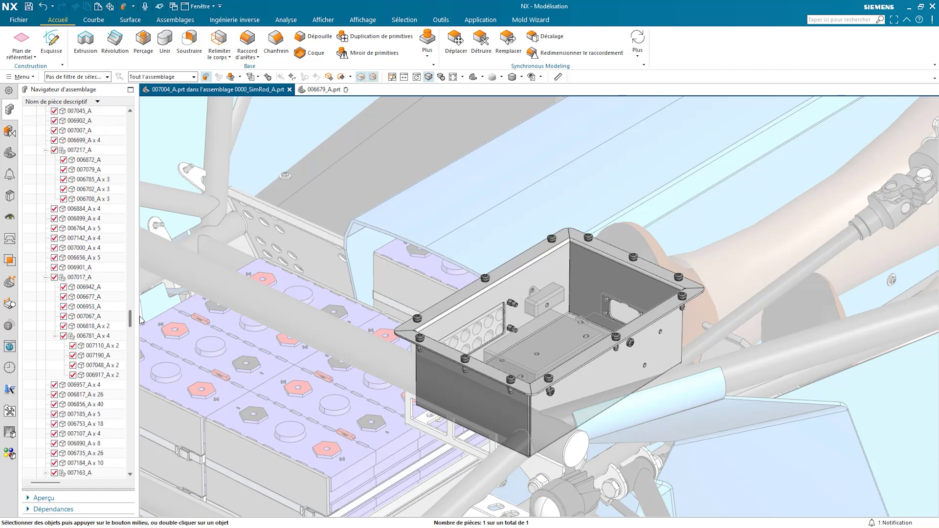
{"action": "left_click", "coordinate": [104, 209]}
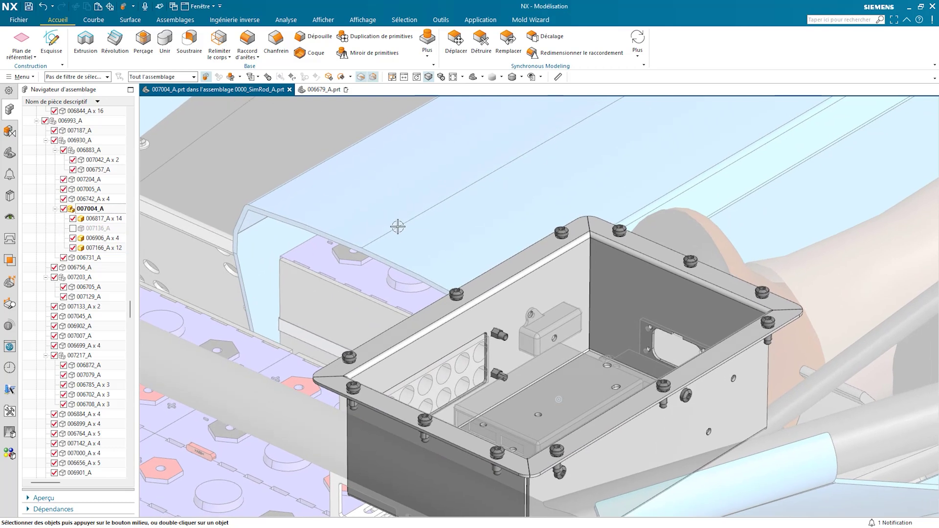
Start Move Face on the box's top flange, selecting all 8 coplanar and offset flange faces
{"action": "left_click", "coordinate": [456, 44]}
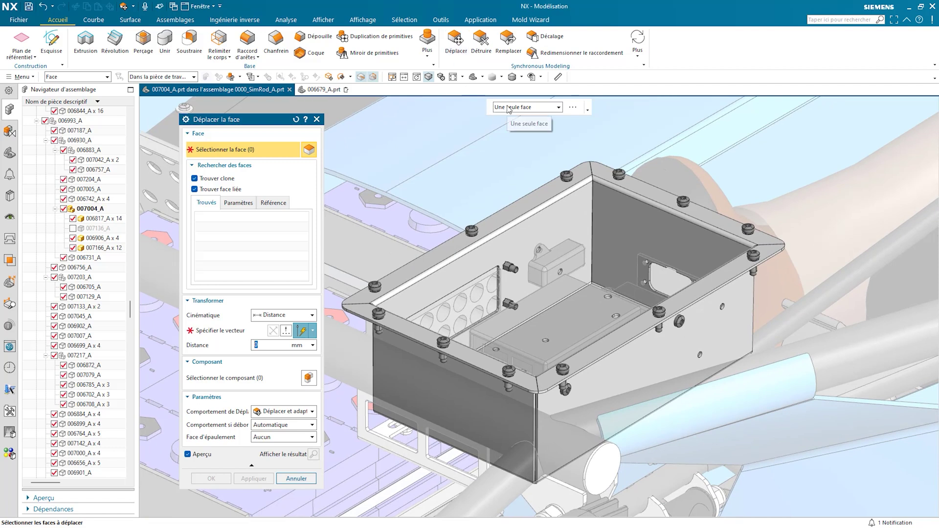
{"action": "left_click", "coordinate": [472, 230]}
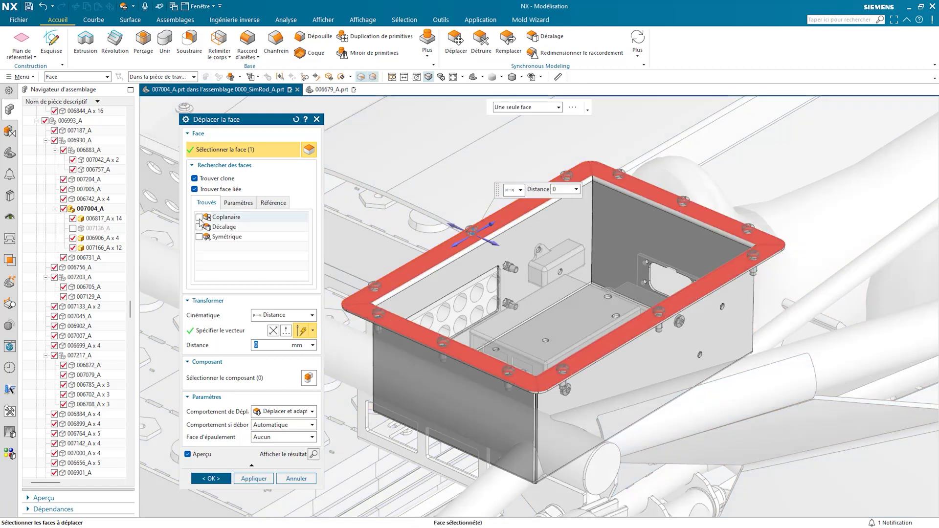
{"action": "left_click", "coordinate": [199, 217]}
{"action": "left_click", "coordinate": [199, 227]}
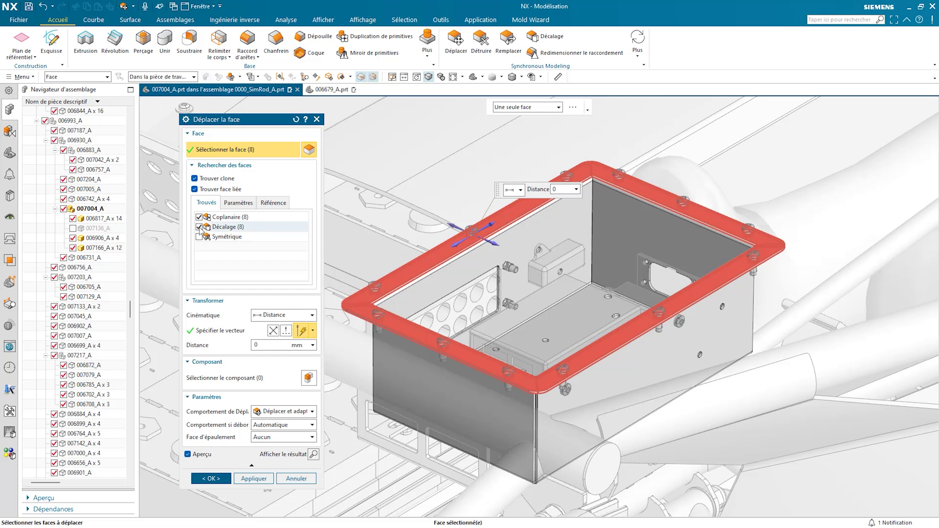
{"action": "left_click", "coordinate": [224, 380]}
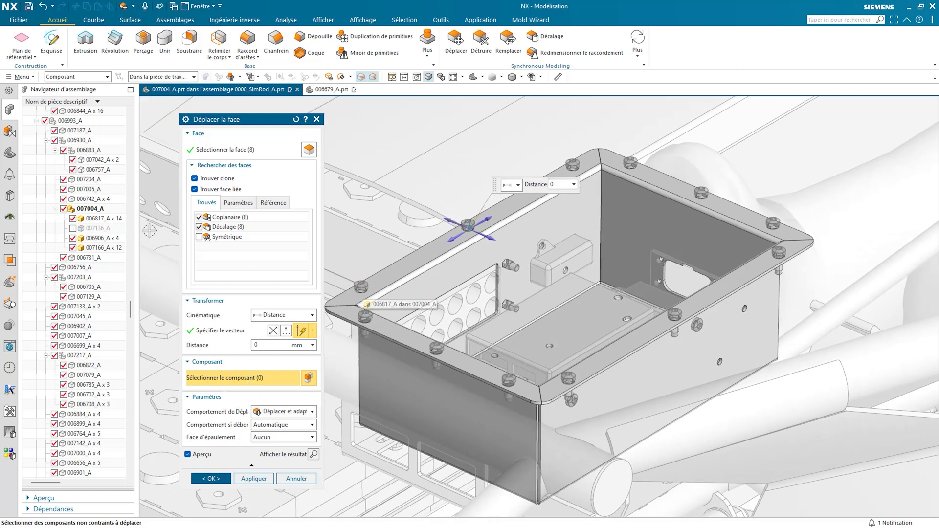
Carry the 14 006817_A screws and 12 007166_A fasteners along, previewing the flange raised 5 mm
{"action": "left_click", "coordinate": [117, 218]}
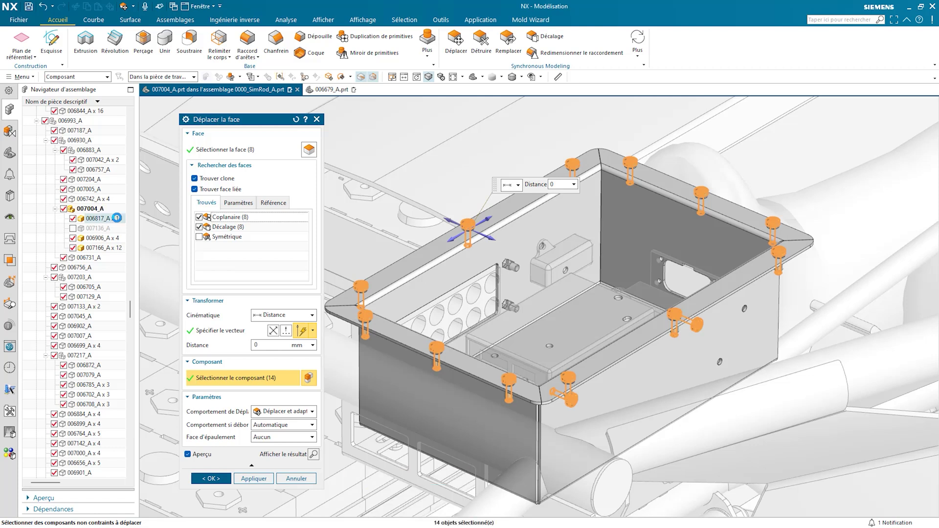
{"action": "left_click", "coordinate": [117, 248]}
{"action": "type", "text": "5"}
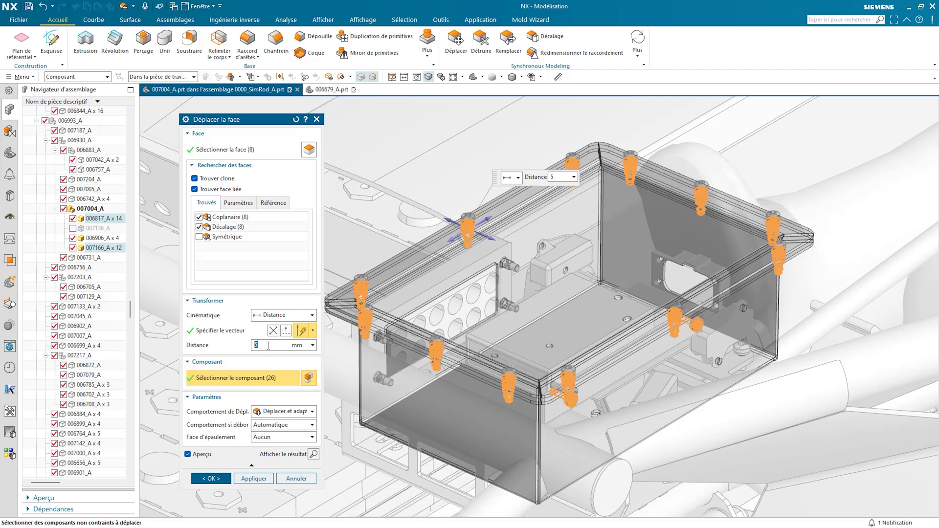
{"action": "scroll", "coordinate": [399, 292], "scroll_direction": "up", "scroll_amount": 2}
{"action": "scroll", "coordinate": [398, 292], "scroll_direction": "up", "scroll_amount": 2}
{"action": "scroll", "coordinate": [398, 292], "scroll_direction": "up", "scroll_amount": 2}
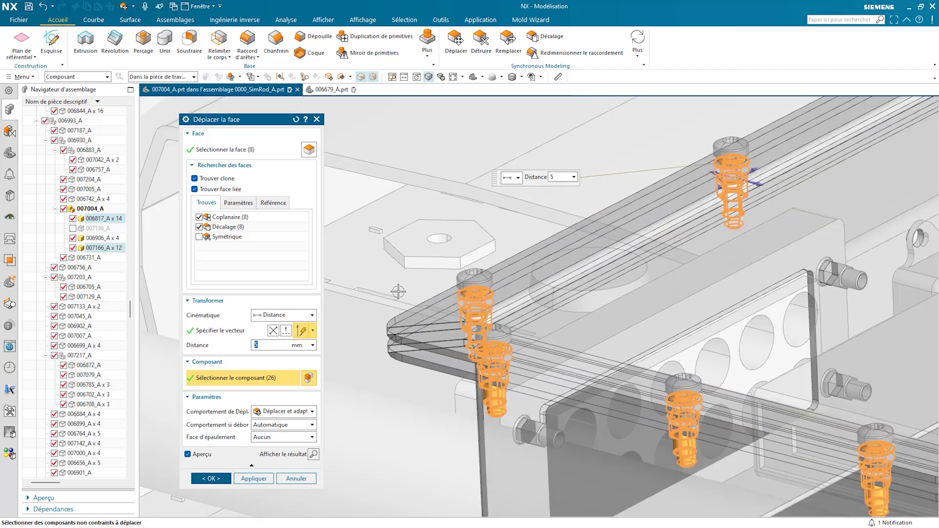
{"action": "scroll", "coordinate": [399, 292], "scroll_direction": "up", "scroll_amount": 2}
{"action": "scroll", "coordinate": [399, 291], "scroll_direction": "up", "scroll_amount": 1}
{"action": "scroll", "coordinate": [399, 291], "scroll_direction": "down", "scroll_amount": 3}
{"action": "scroll", "coordinate": [398, 291], "scroll_direction": "down", "scroll_amount": 2}
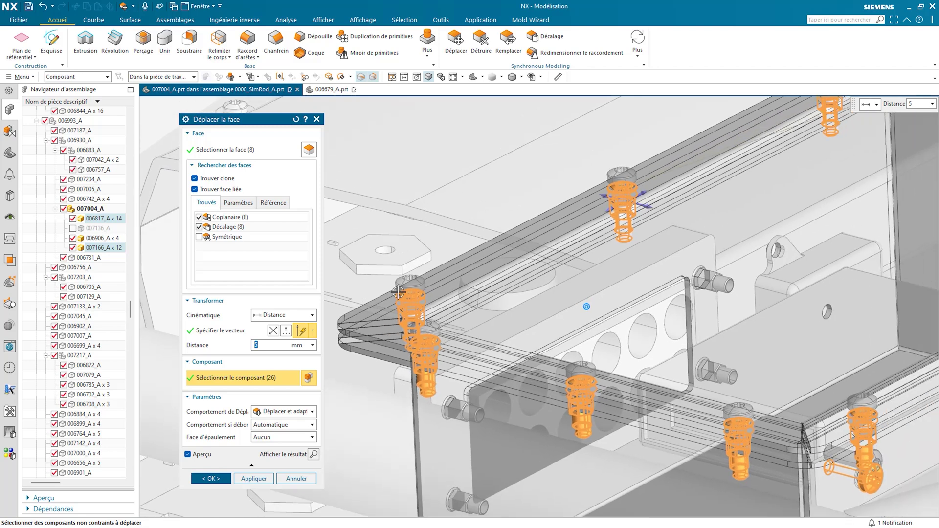
{"action": "scroll", "coordinate": [398, 292], "scroll_direction": "down", "scroll_amount": 5}
{"action": "middle_click_drag", "start_coordinate": [398, 292], "coordinate": [254, 464]}
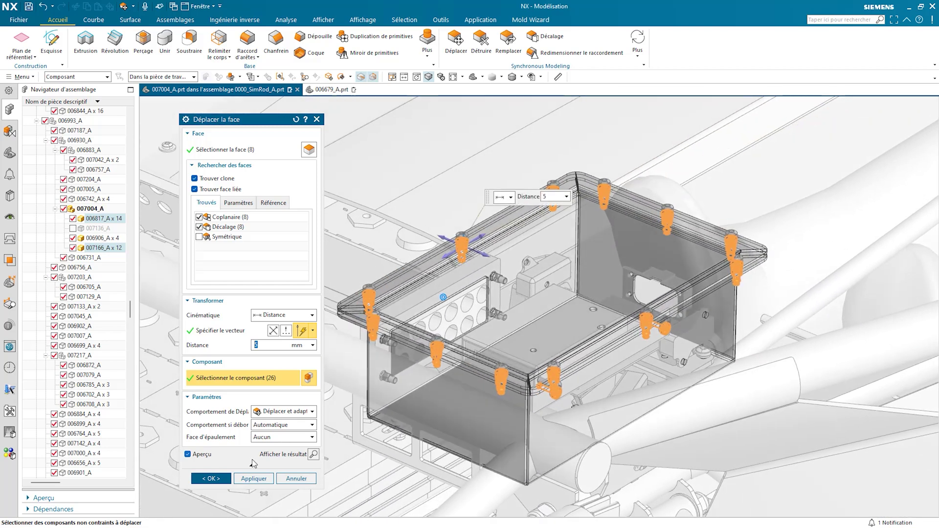
Apply the 5 mm flange move with its fasteners and make 0000_SimRod_A the work part again
{"action": "left_click", "coordinate": [219, 481]}
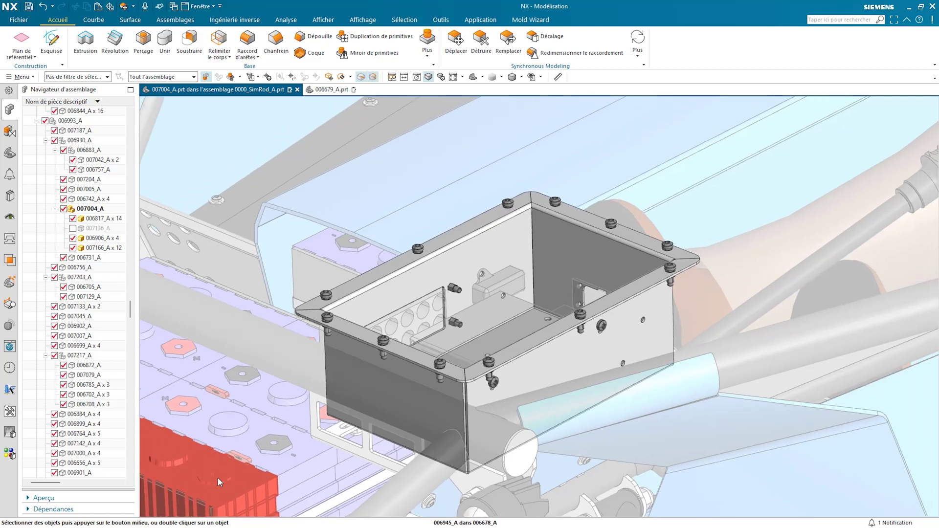
{"action": "double_click", "coordinate": [218, 478]}
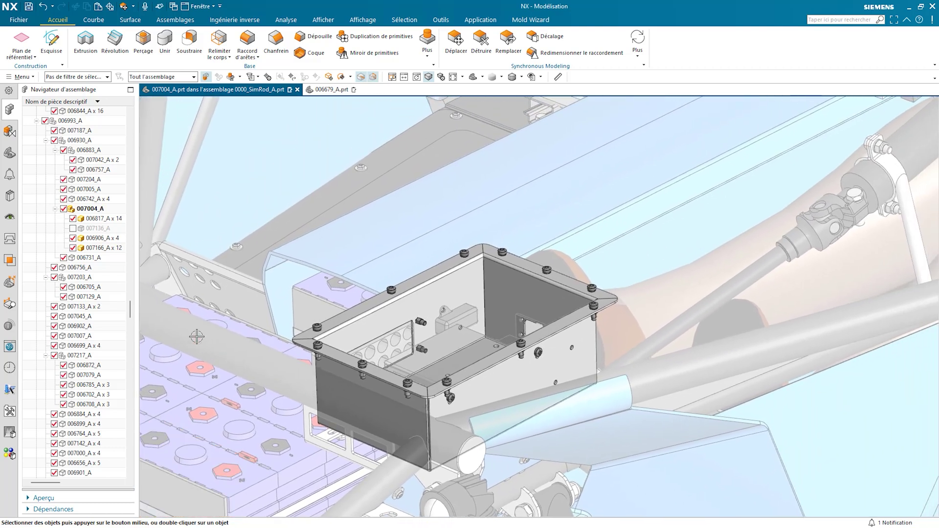
{"action": "scroll", "coordinate": [129, 292], "scroll_direction": "up", "scroll_amount": 10}
{"action": "left_click_drag", "start_coordinate": [129, 293], "coordinate": [156, 112]}
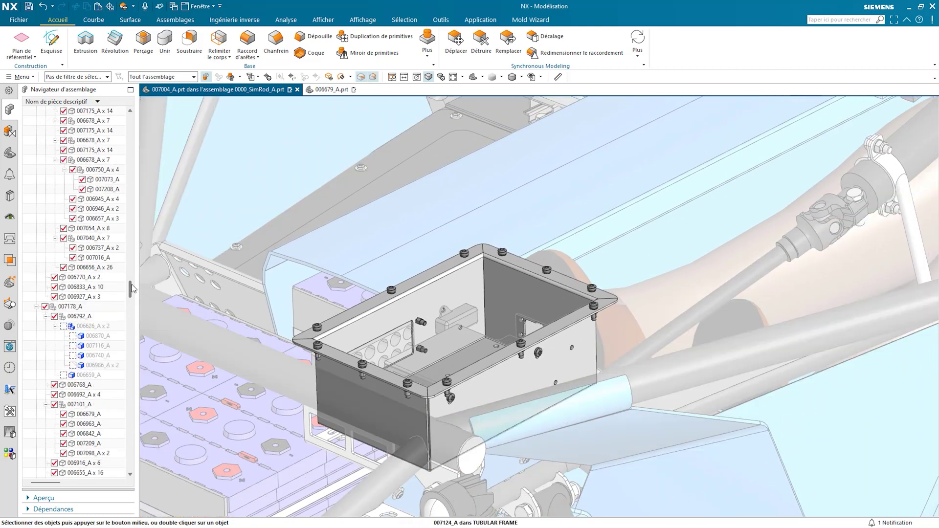
{"action": "double_click", "coordinate": [89, 121]}
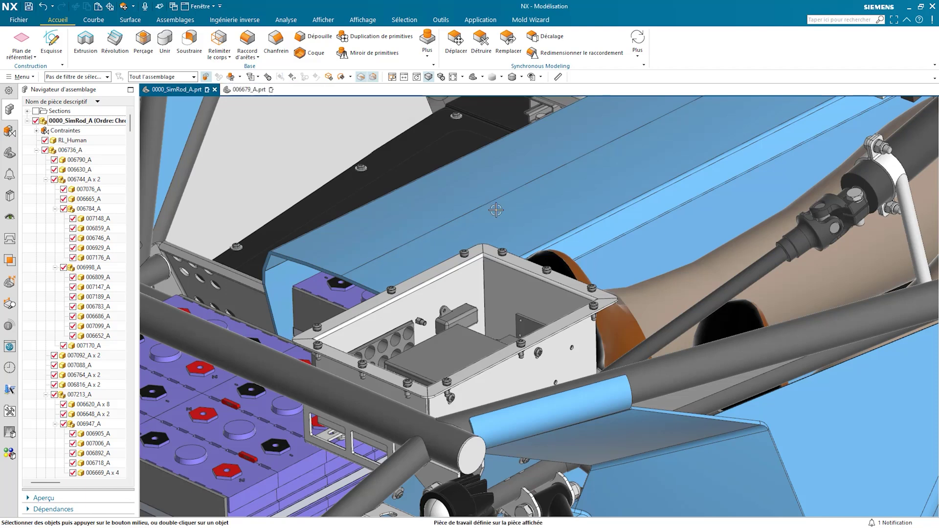